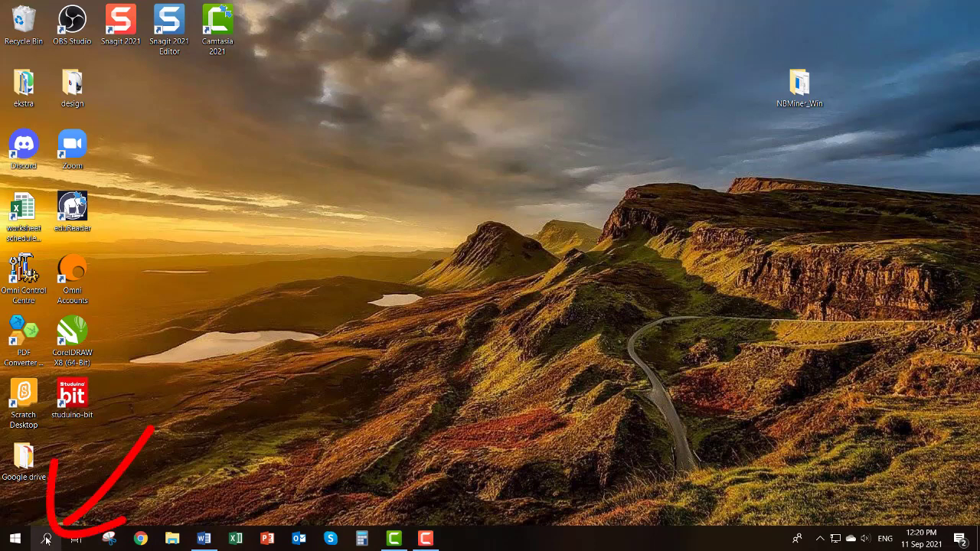
# - Search for "vid" and open OpenShot Video Editor
pyautogui.click(46, 540)
pyautogui.write('vid')
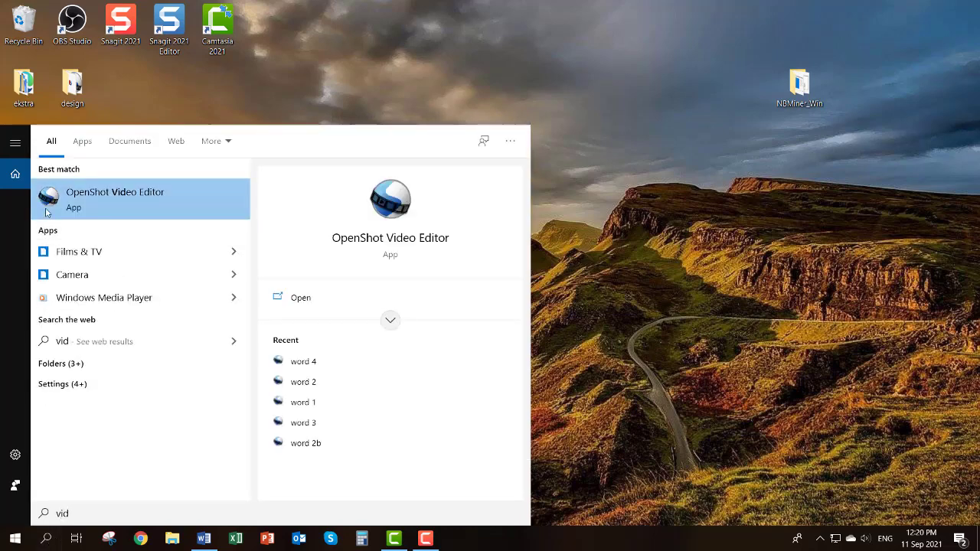
pyautogui.click(117, 196)
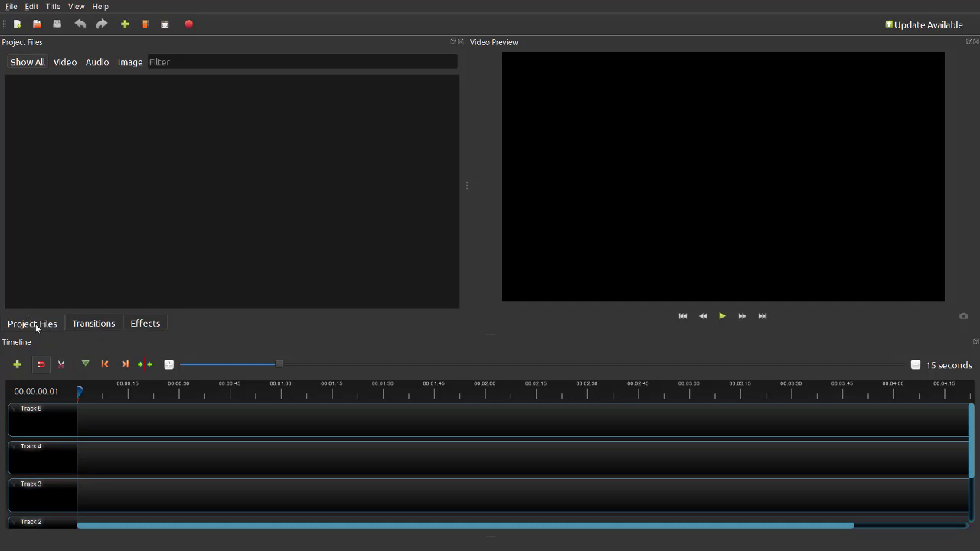
# - Look through the available transitions and effects, return to the project files and view the lower timeline tracks
pyautogui.click(84, 324)
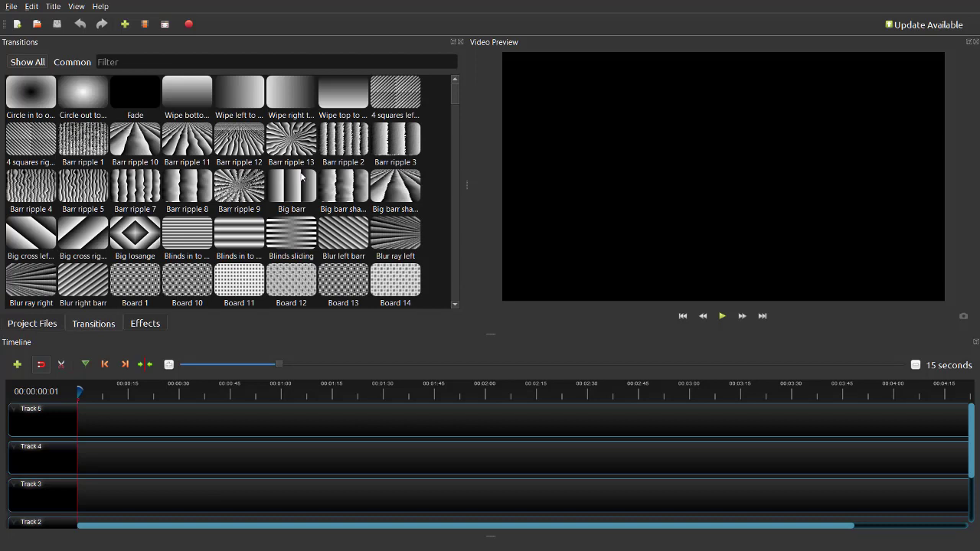
pyautogui.click(108, 152)
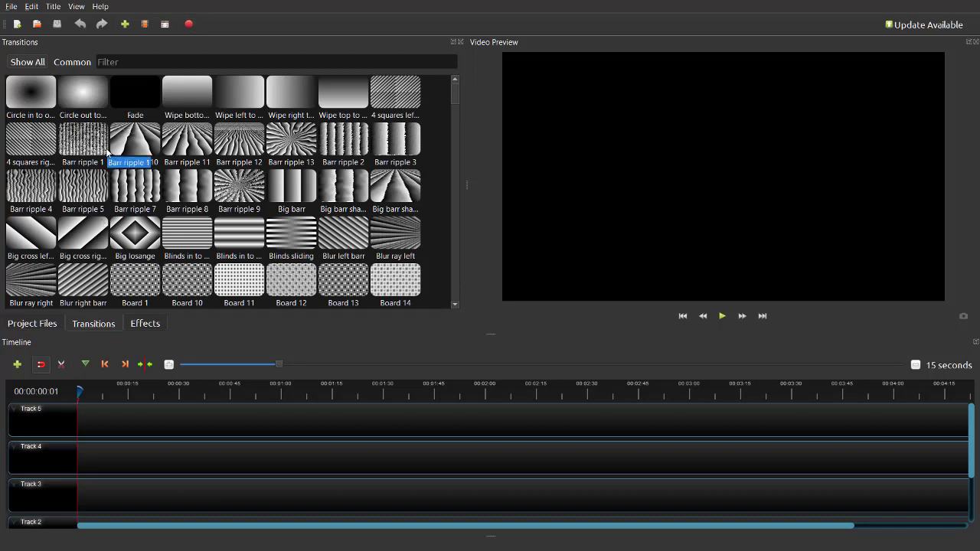
pyautogui.click(144, 328)
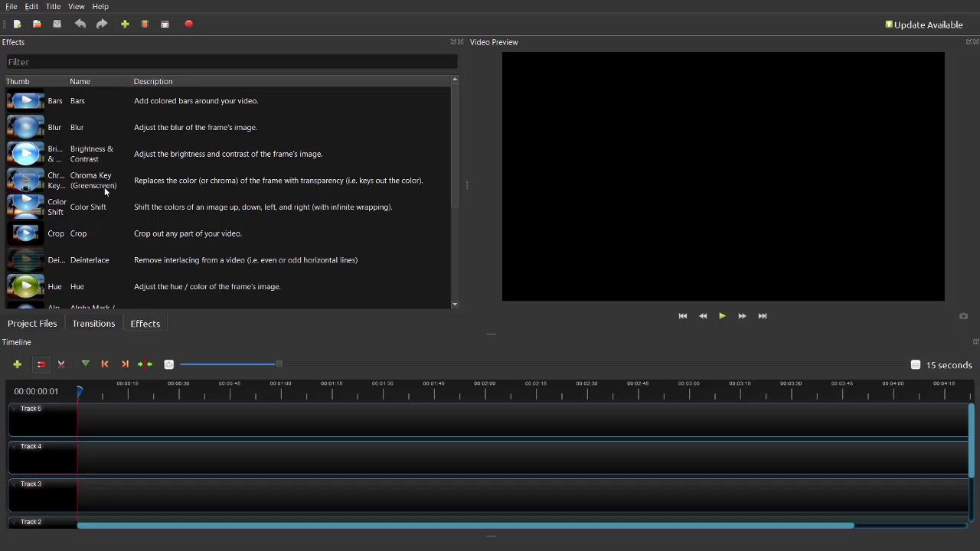
pyautogui.click(40, 323)
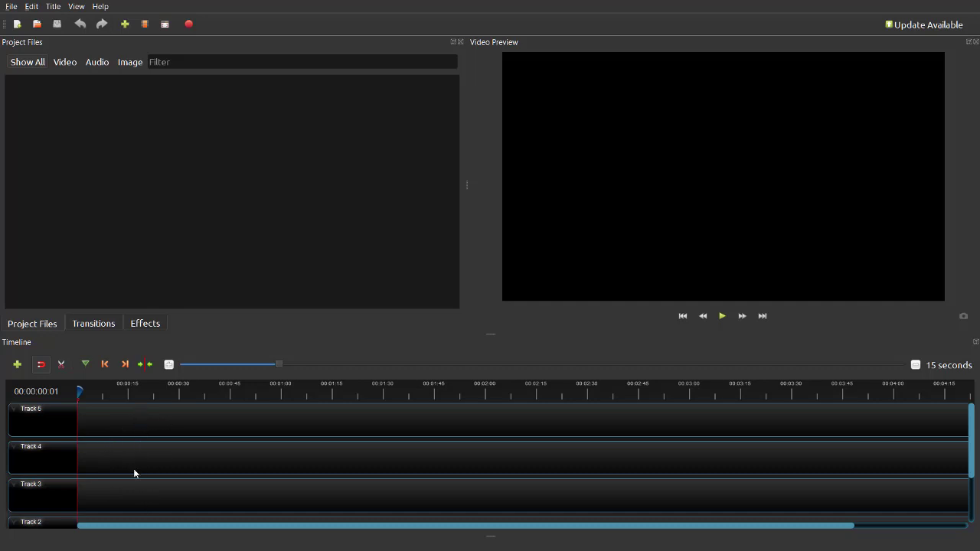
pyautogui.scroll(-2, 134, 474)
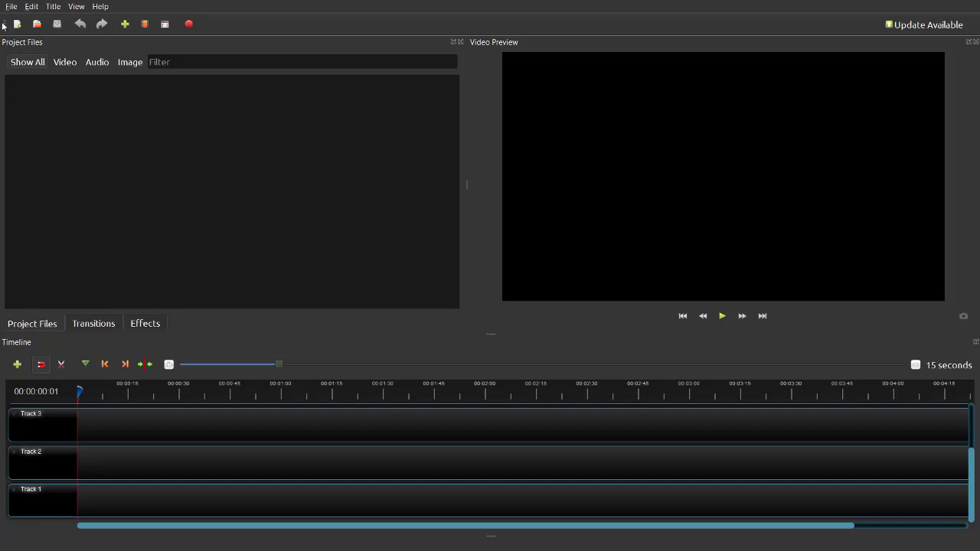
# - Import the video 20201024_152857.mp4 from the fotos > Camera folder inside TCR 2020 into the project
pyautogui.click(11, 7)
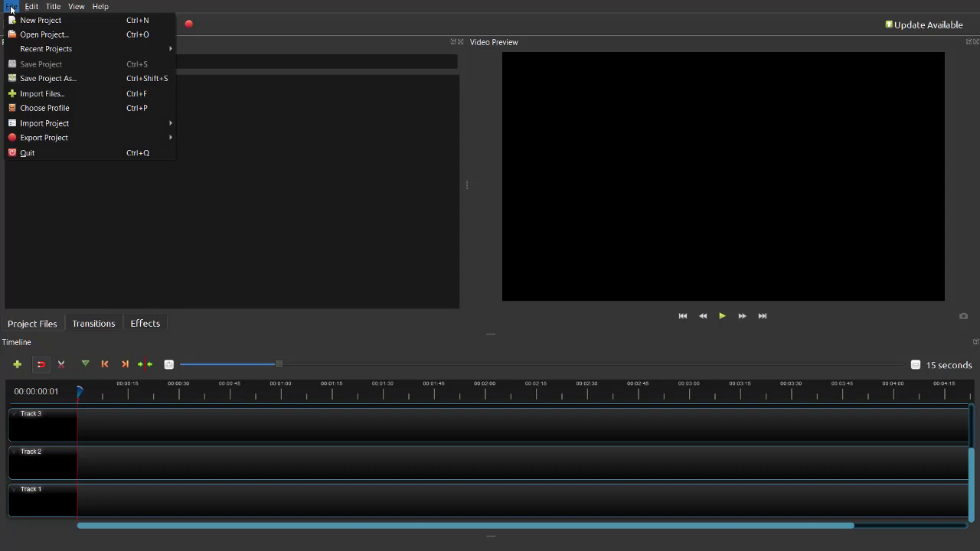
pyautogui.click(40, 94)
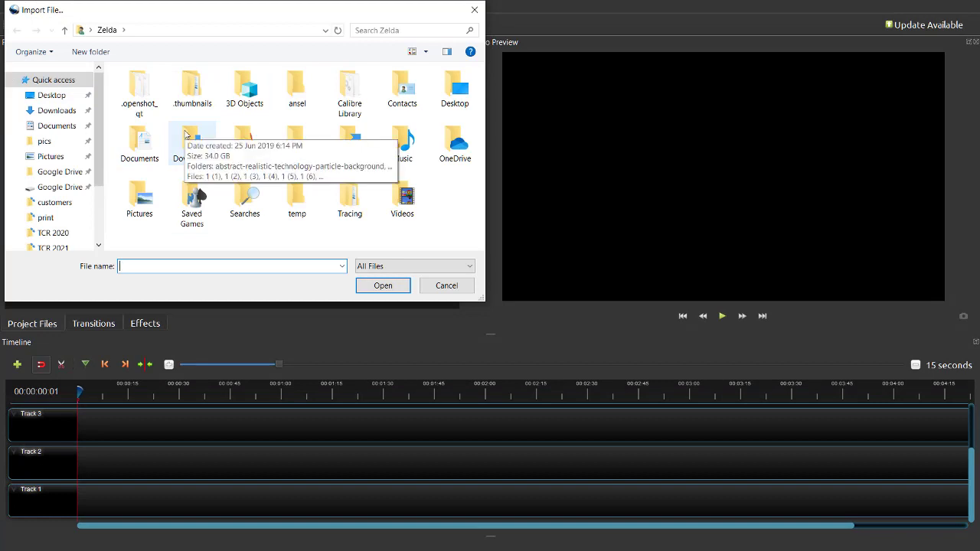
pyautogui.click(55, 234)
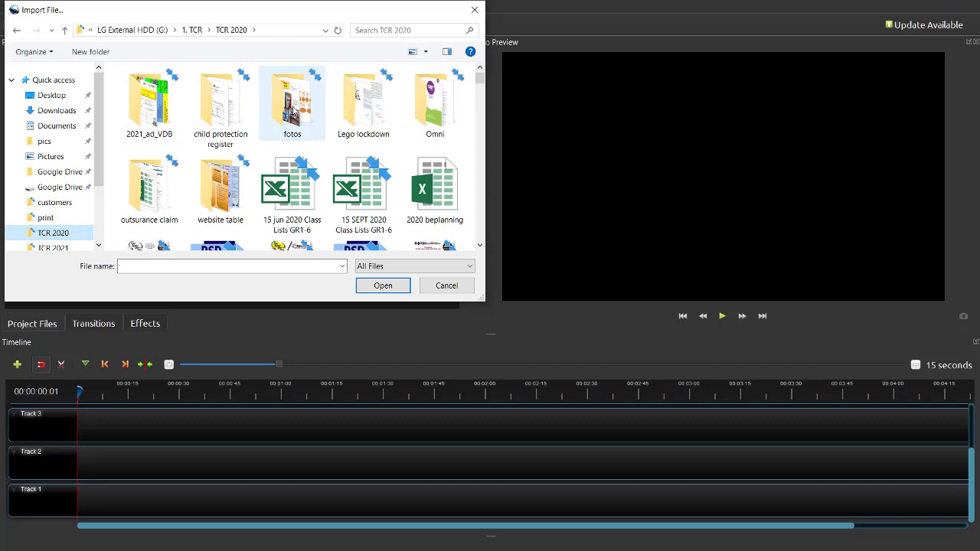
pyautogui.doubleClick(293, 111)
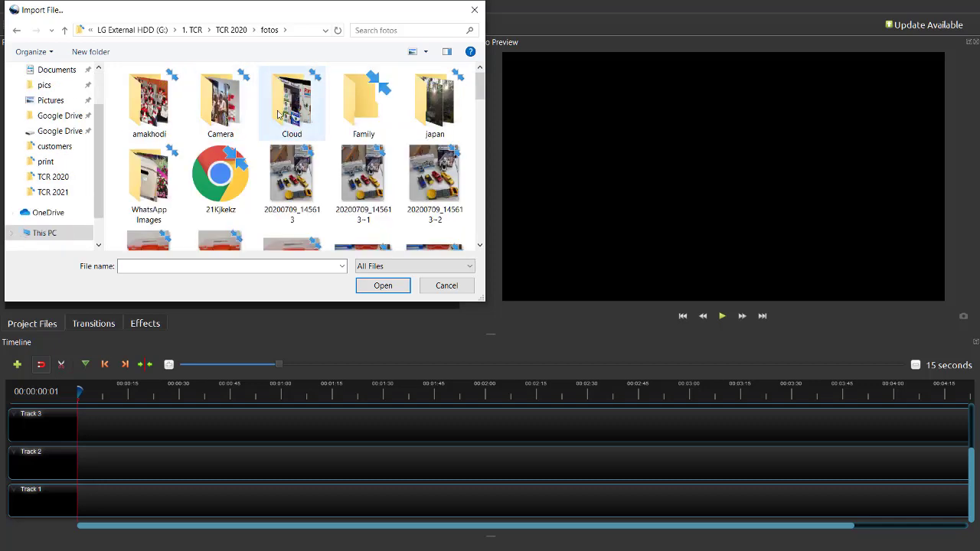
pyautogui.doubleClick(222, 115)
pyautogui.scroll(-4, 239, 168)
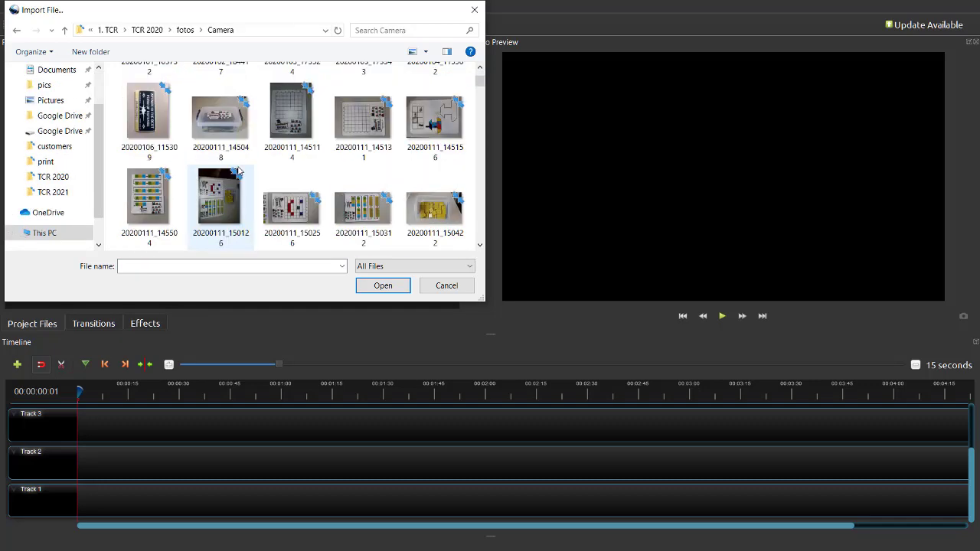
pyautogui.scroll(-8, 239, 170)
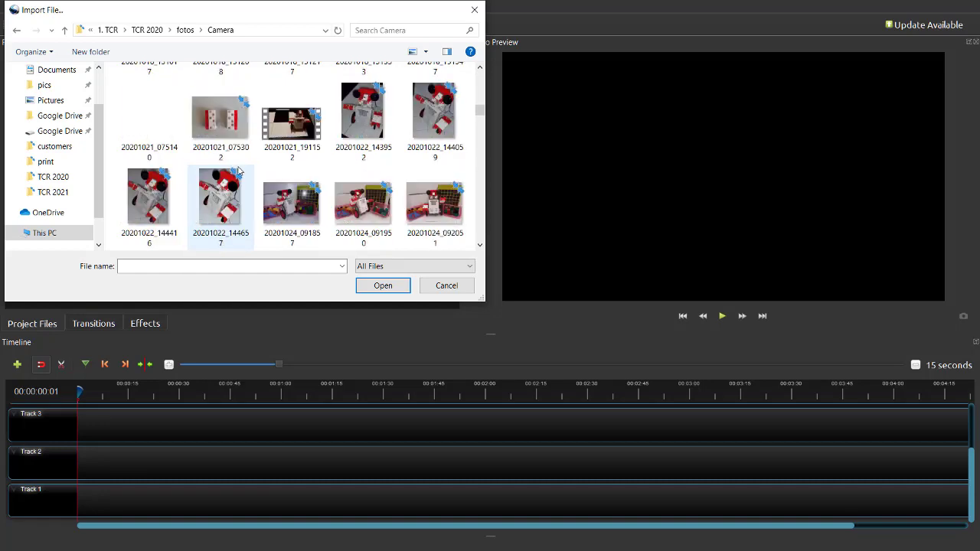
pyautogui.scroll(-2, 239, 170)
pyautogui.scroll(-3, 239, 170)
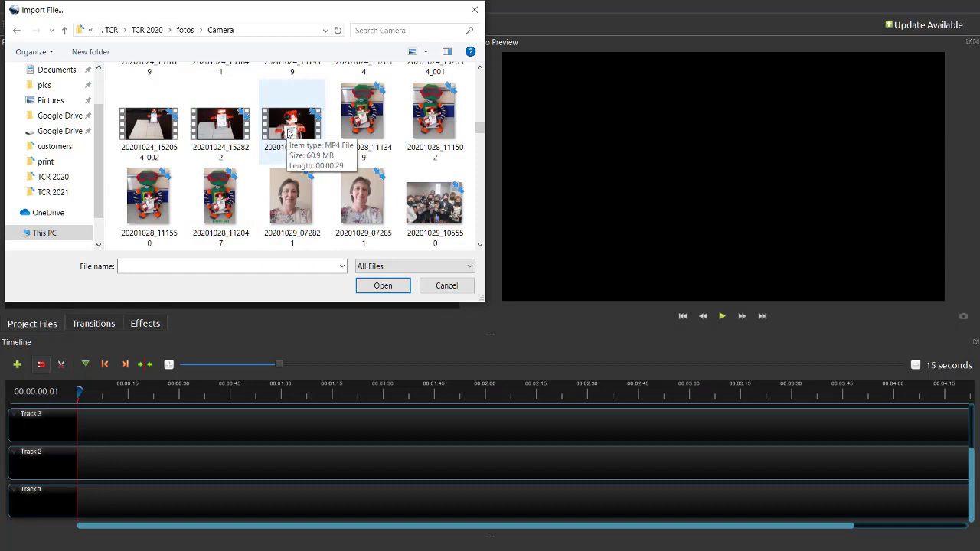
pyautogui.doubleClick(288, 133)
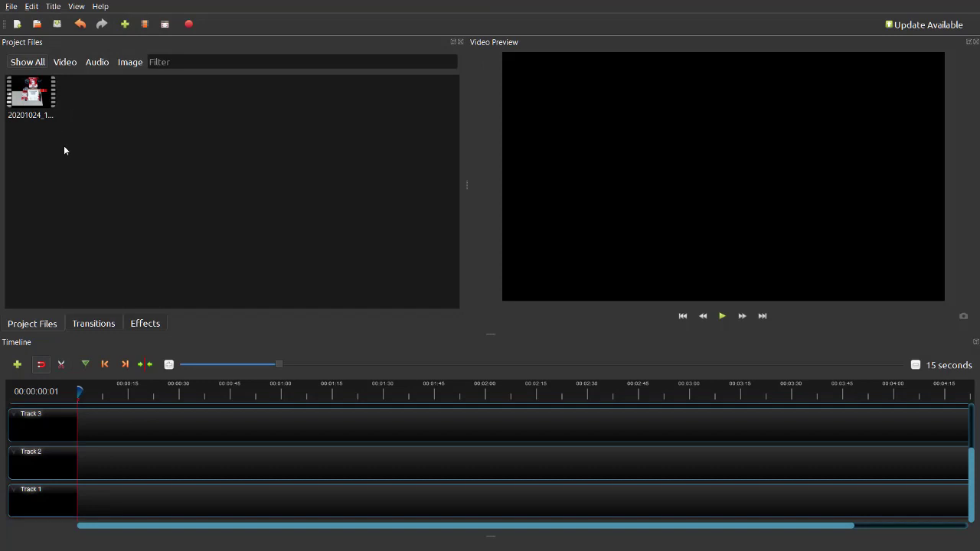
# - Try placing the imported video on Track 1 and shifting it along the track, and delete it from the timeline
pyautogui.click(28, 92)
pyautogui.moveTo(28, 93); pyautogui.dragTo(115, 494)
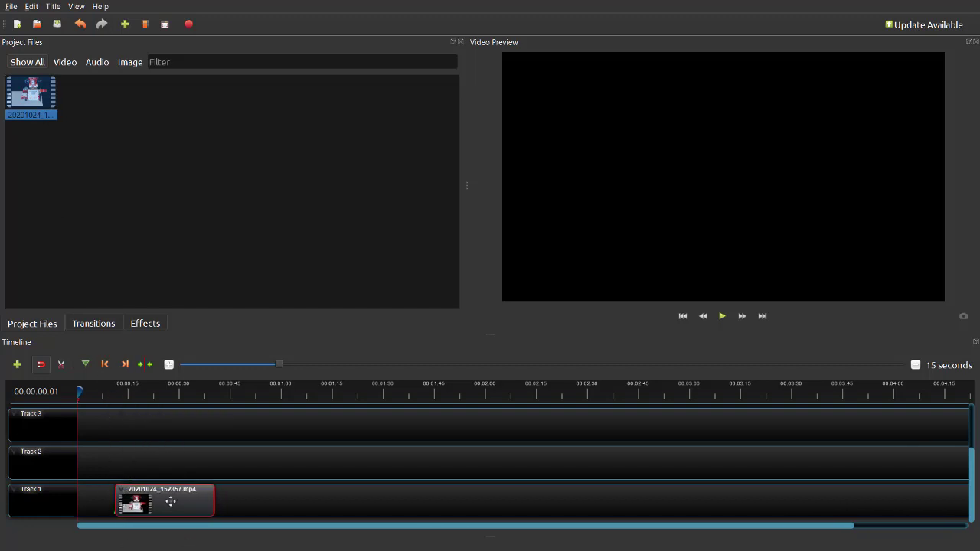
pyautogui.moveTo(159, 511); pyautogui.dragTo(193, 505)
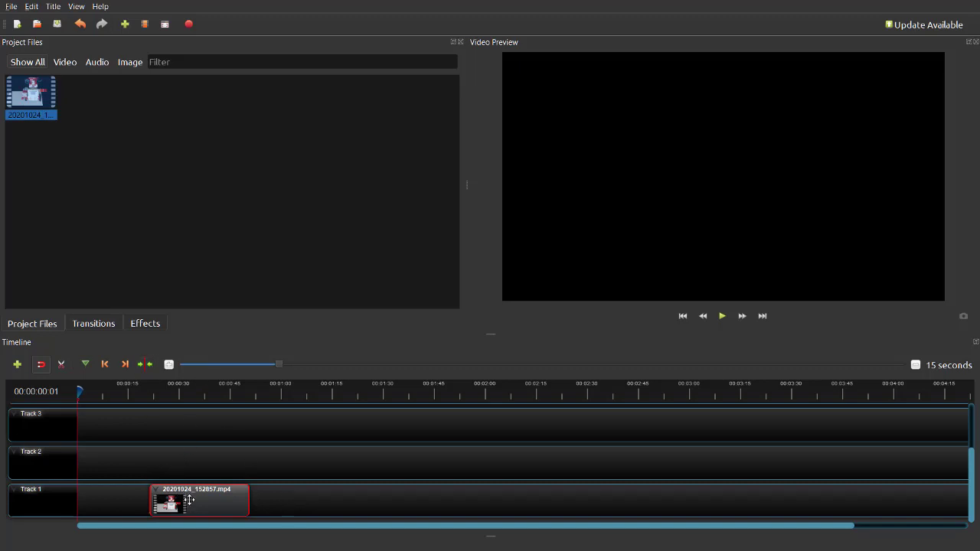
pyautogui.press('Delete')
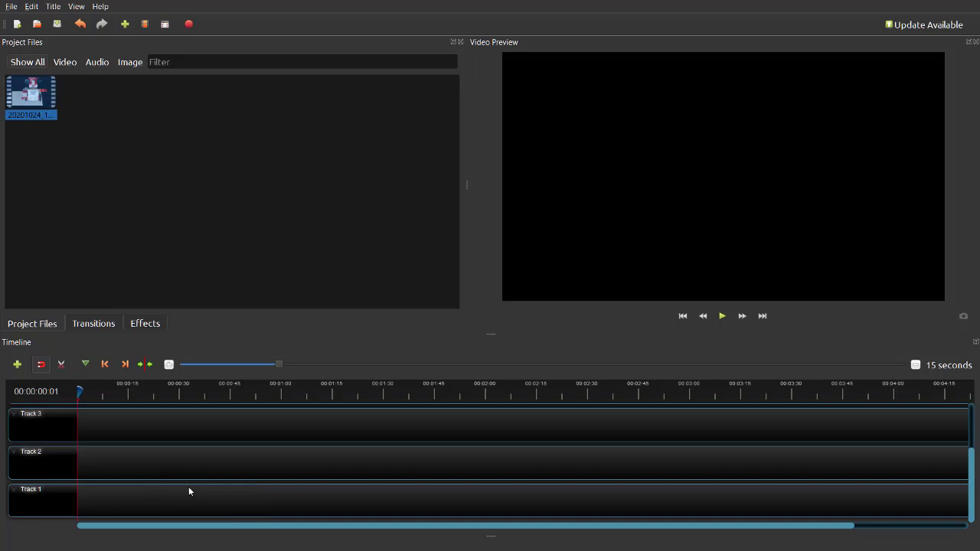
pyautogui.click(68, 131)
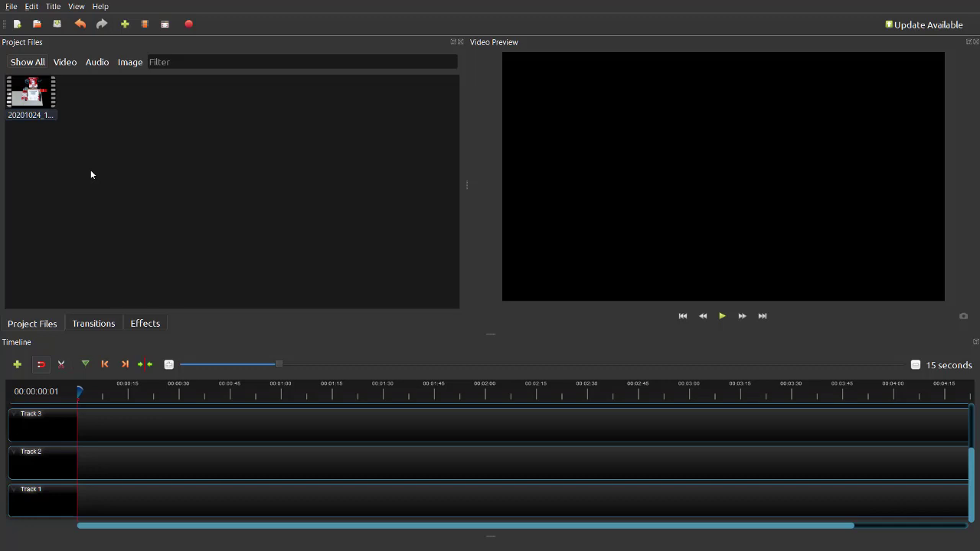
# - Start a new non-animated title using the Sunset template
pyautogui.click(52, 7)
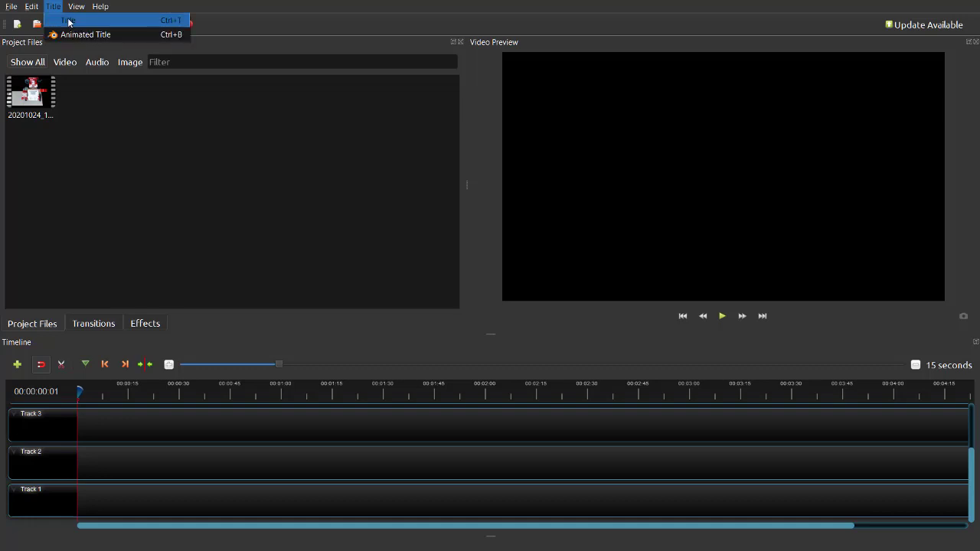
pyautogui.click(68, 21)
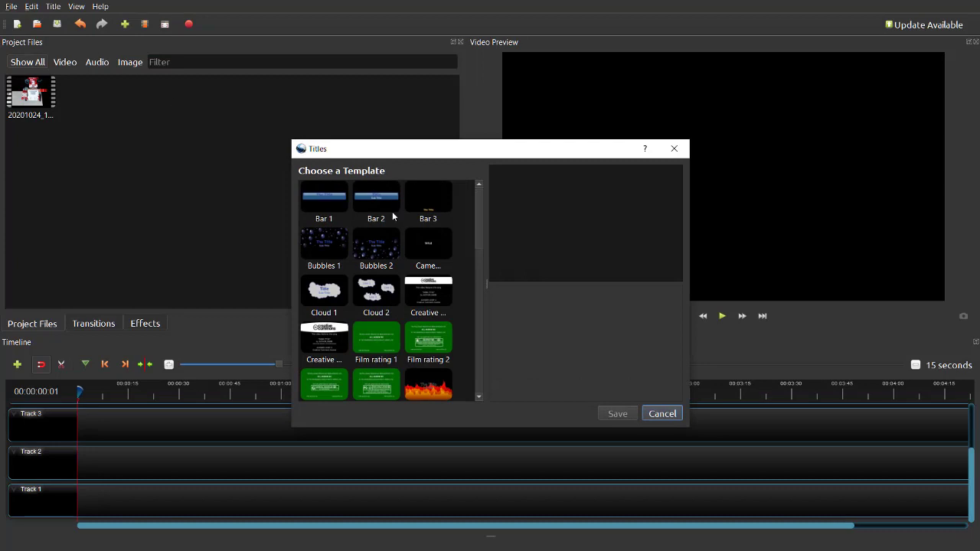
pyautogui.scroll(-5, 370, 235)
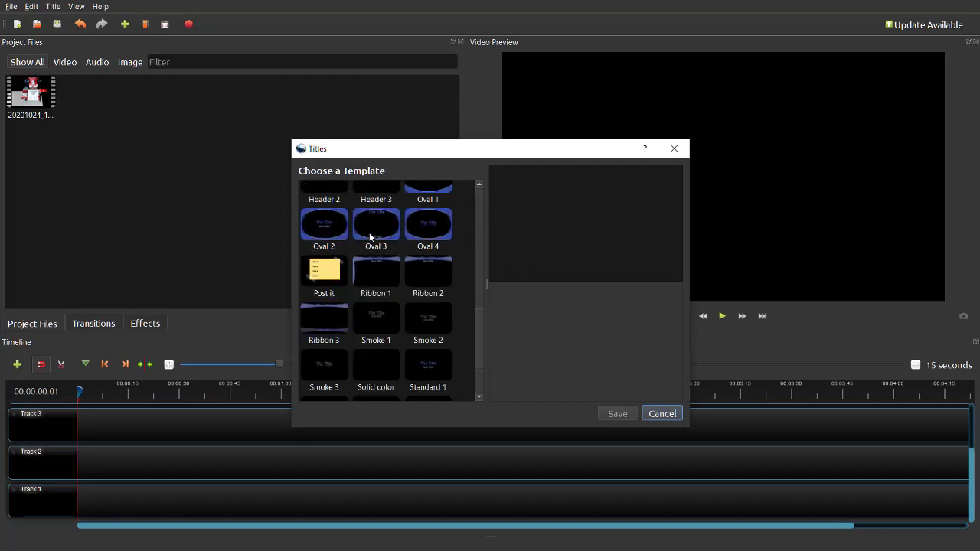
pyautogui.scroll(-2, 369, 233)
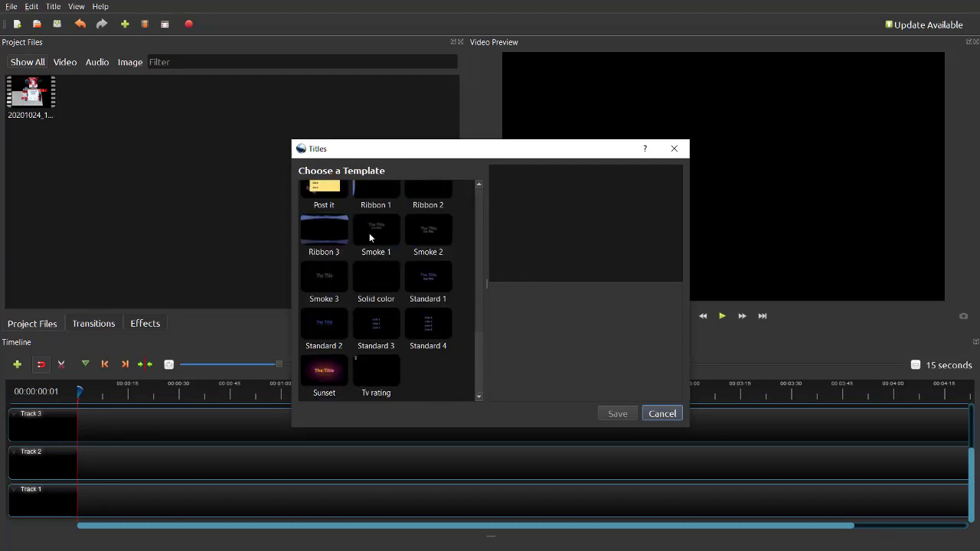
pyautogui.click(327, 374)
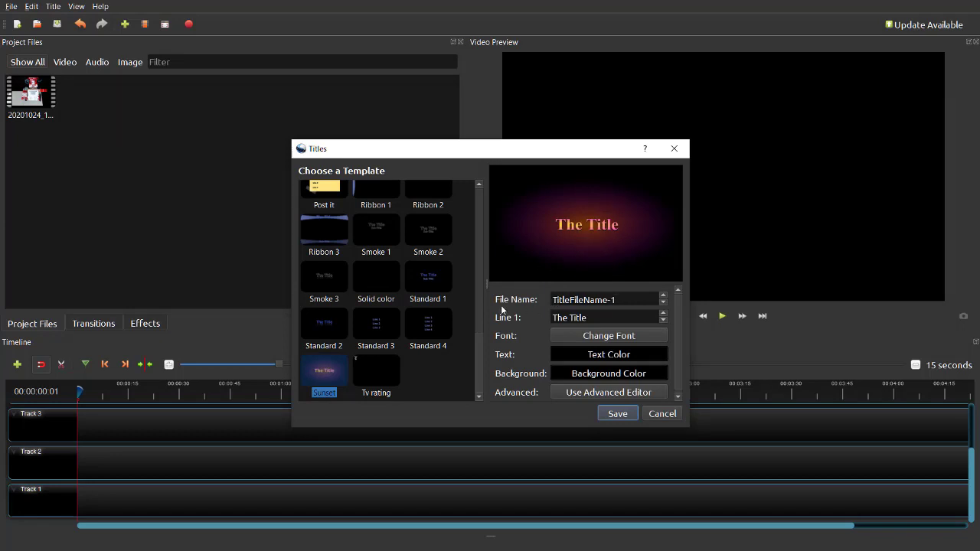
# - Name the title file "Title" and set its first line of text to "KhodiBot"
pyautogui.click(613, 300)
pyautogui.moveTo(617, 299); pyautogui.dragTo(541, 301)
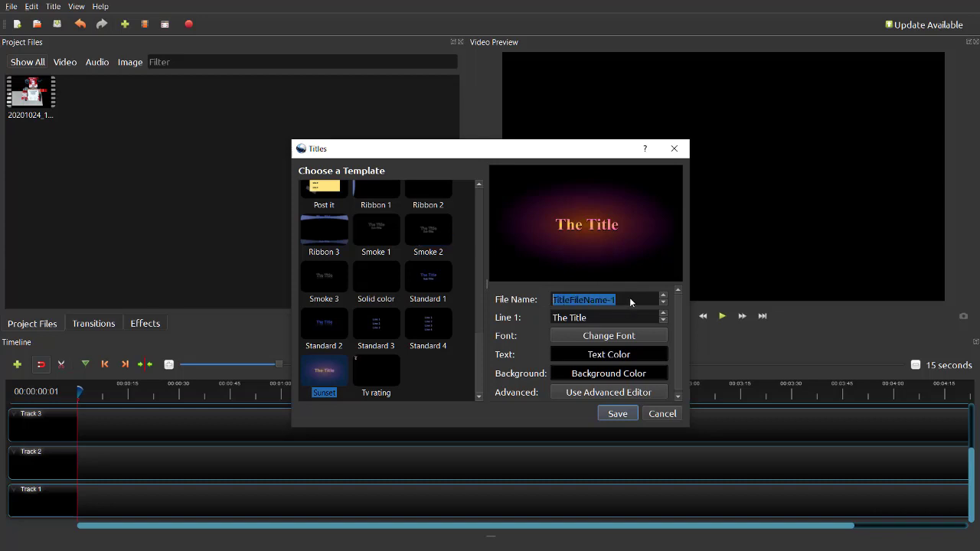
pyautogui.write('Title')
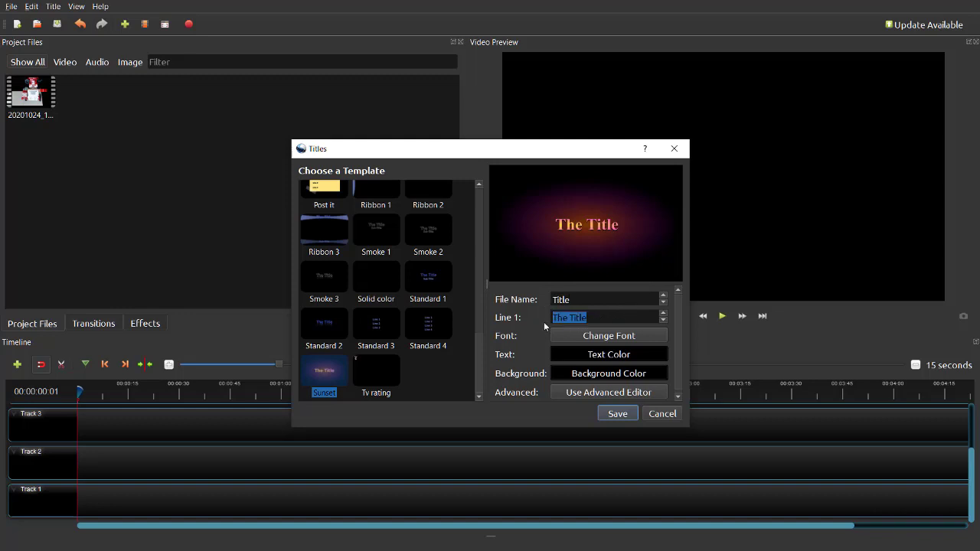
pyautogui.write('K')
pyautogui.write('hodi')
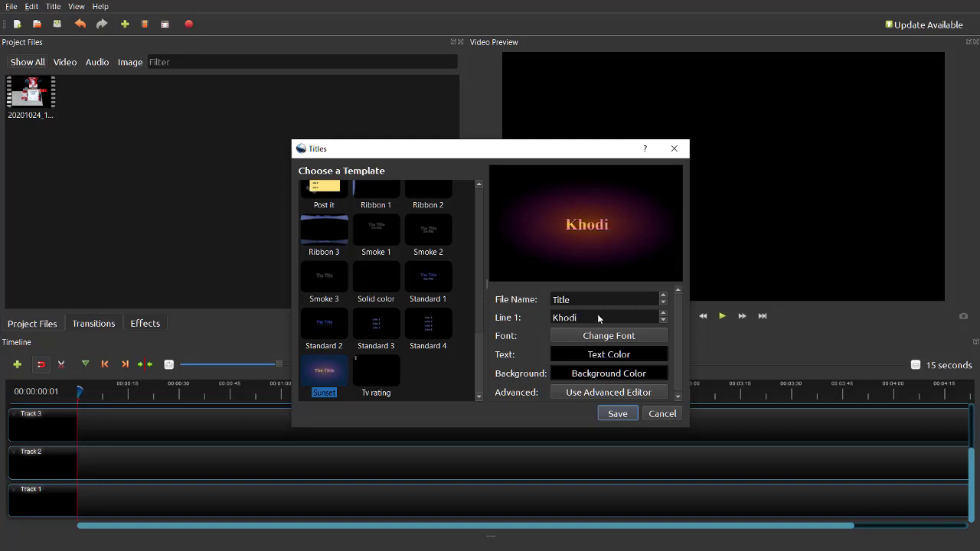
pyautogui.write('Bot')
# - Change the title's font to Viner Hand ITC in Regular style
pyautogui.click(612, 340)
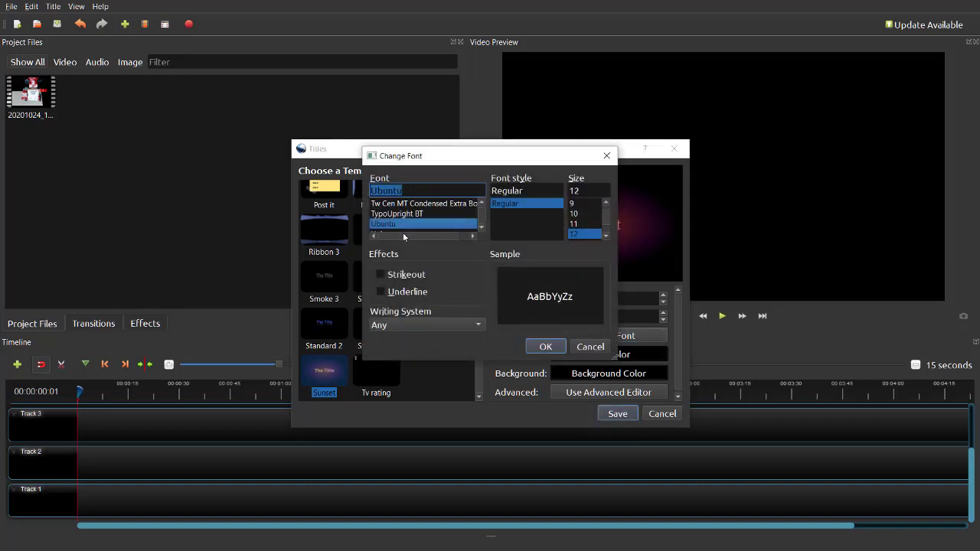
pyautogui.scroll(2, 399, 222)
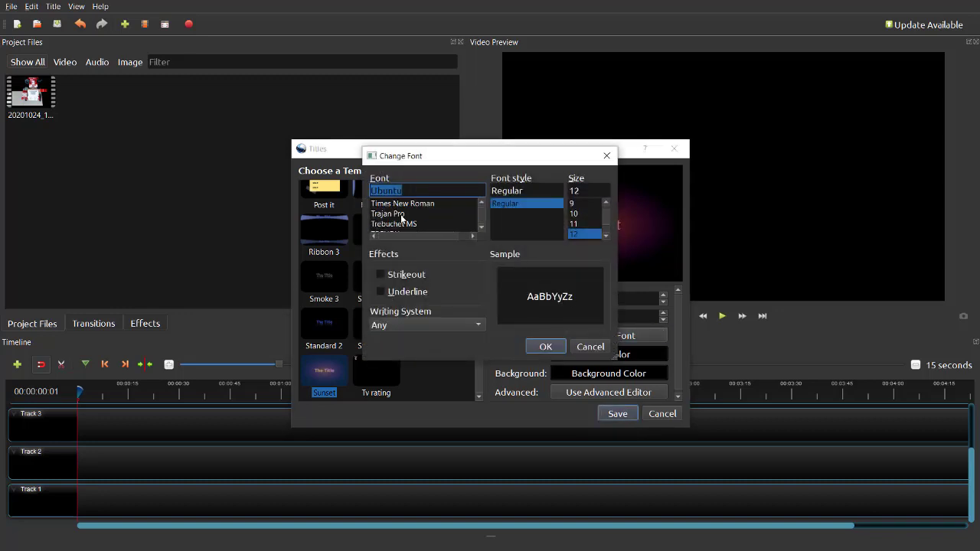
pyautogui.click(399, 225)
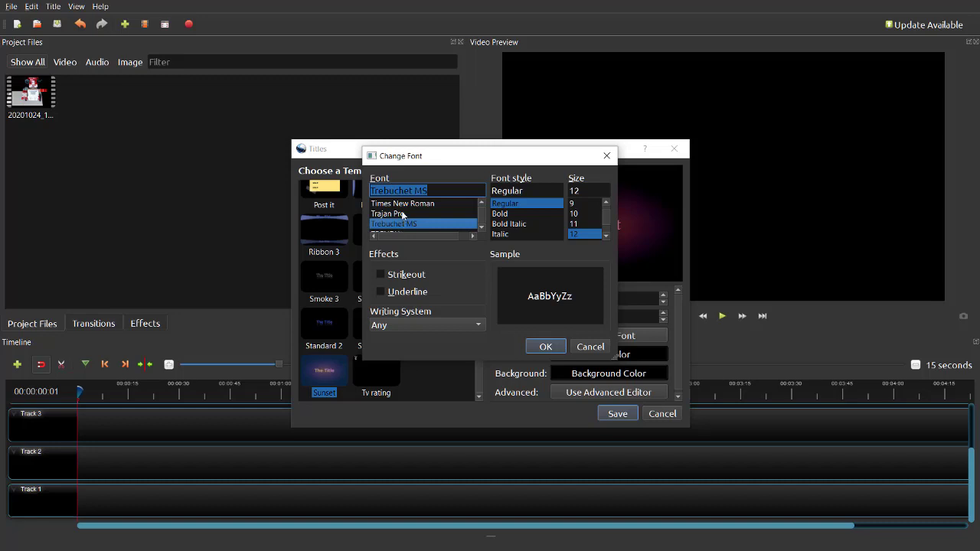
pyautogui.click(403, 215)
pyautogui.click(413, 203)
pyautogui.scroll(-4, 425, 204)
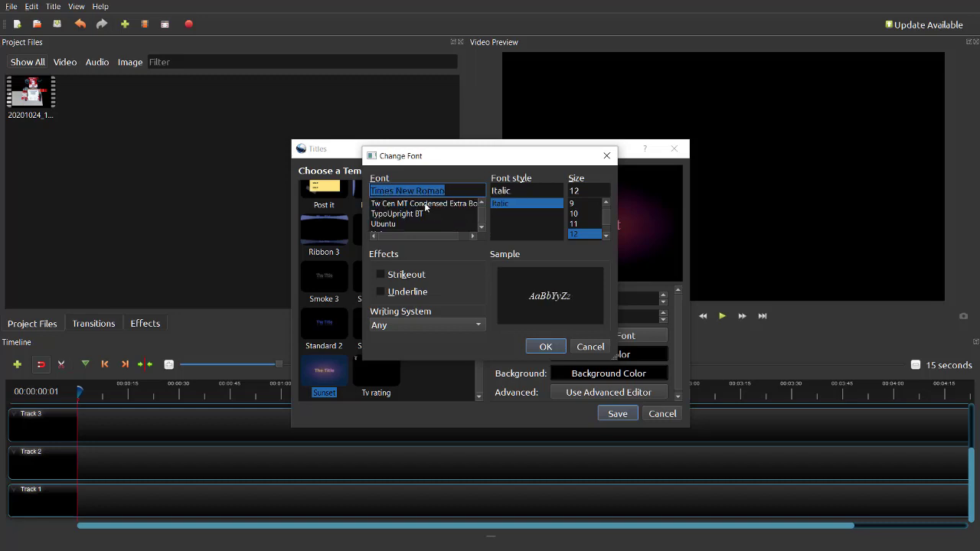
pyautogui.click(416, 224)
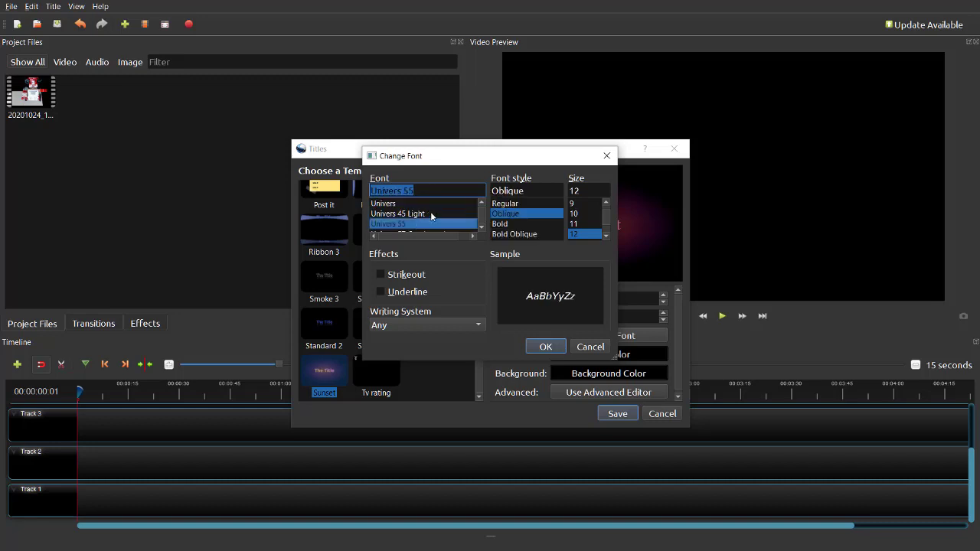
pyautogui.scroll(-2, 427, 220)
pyautogui.click(407, 215)
pyautogui.click(405, 227)
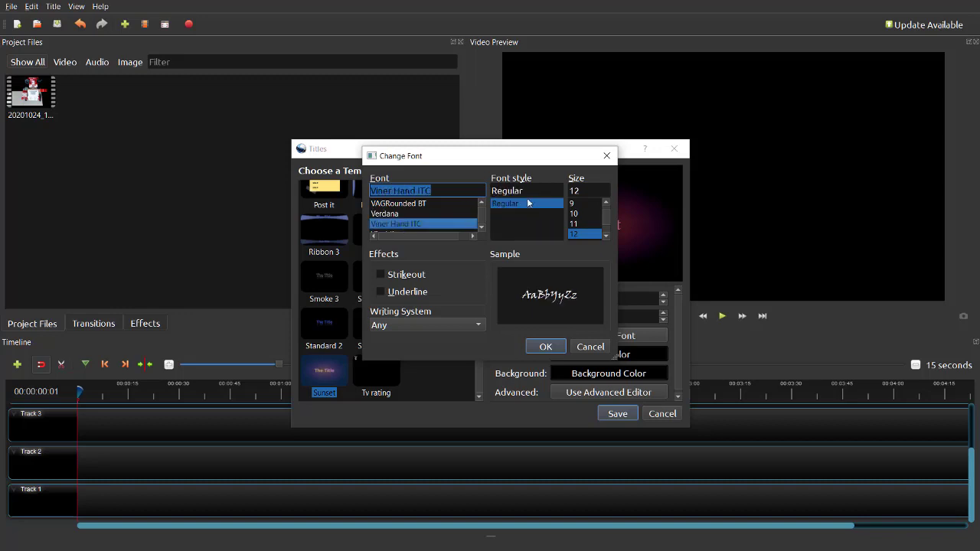
# - Set the title's font size to 18, apply the font and save the title
pyautogui.click(606, 236)
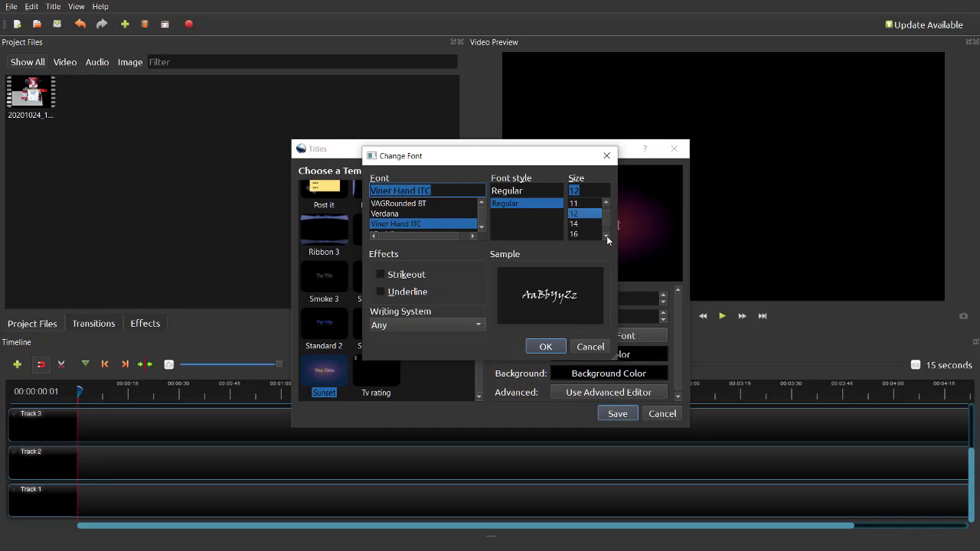
pyautogui.click(578, 235)
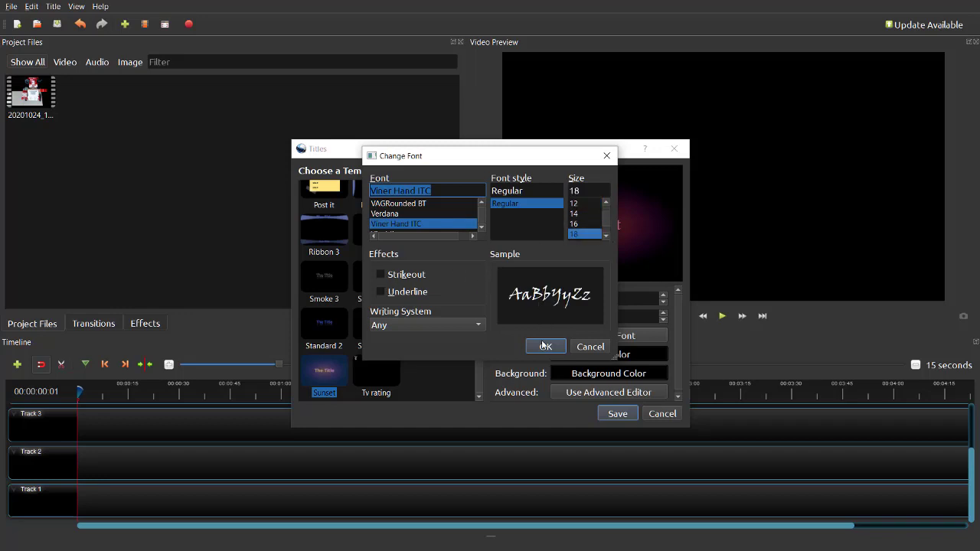
pyautogui.click(545, 347)
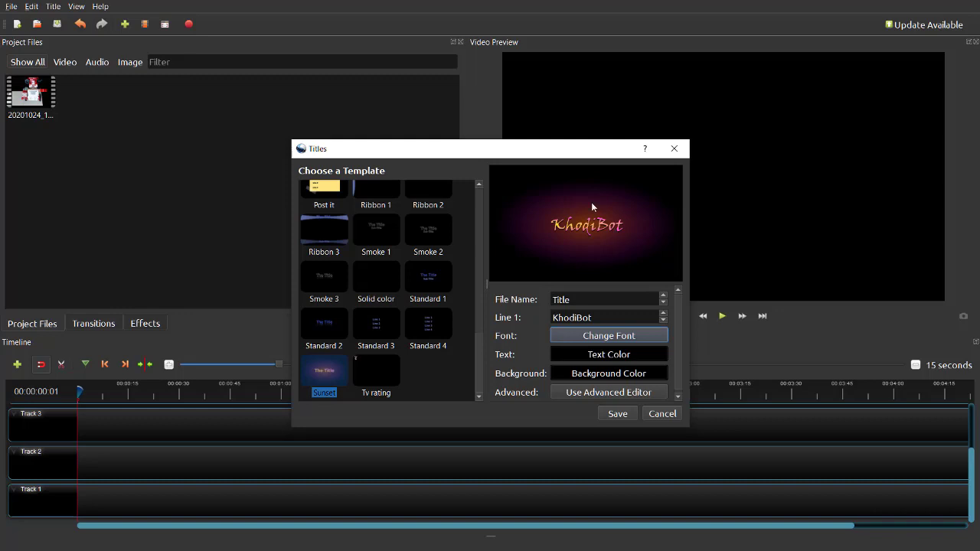
pyautogui.click(619, 411)
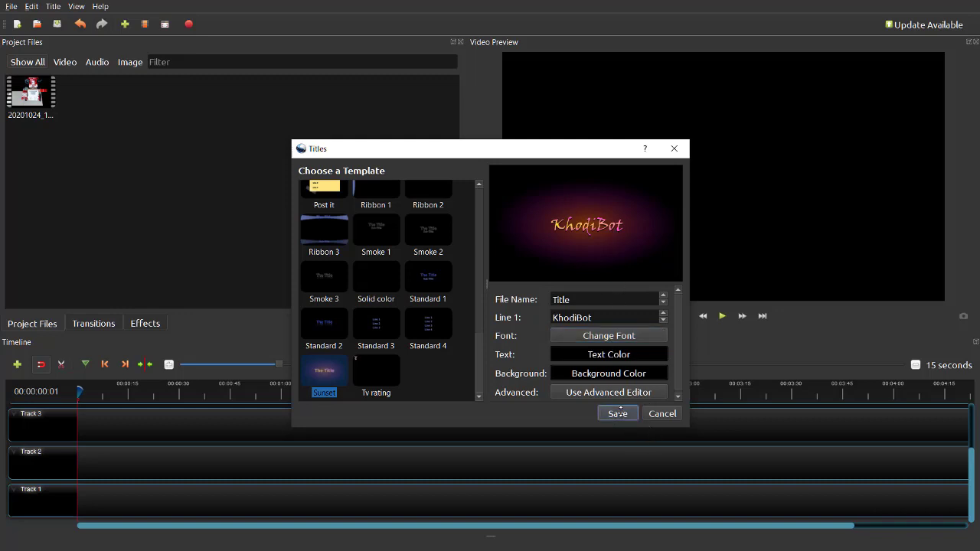
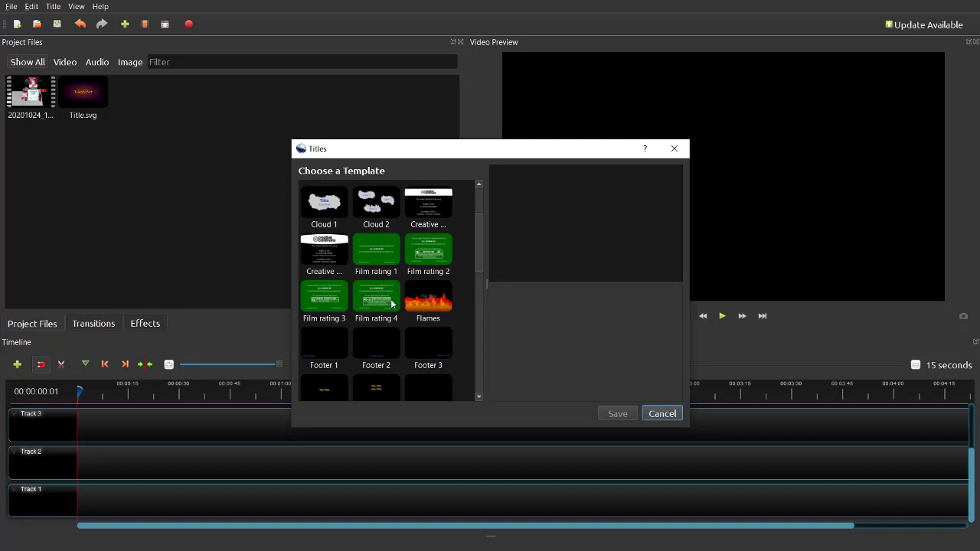
# - Try a closing title from the Smoke 1 template, named "The end", with the lines "Thank you for watching" and "KhodiBot"
pyautogui.scroll(2, 392, 304)
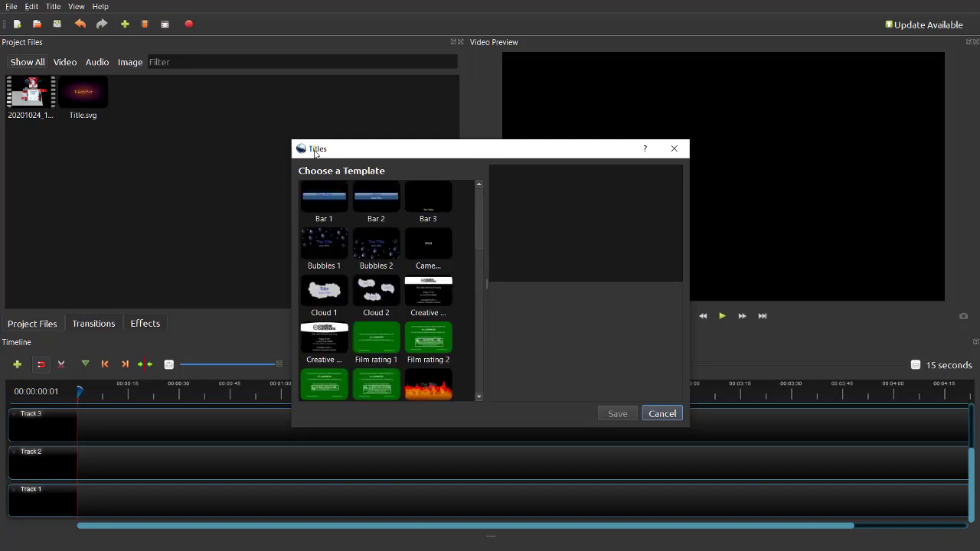
pyautogui.scroll(-5, 404, 231)
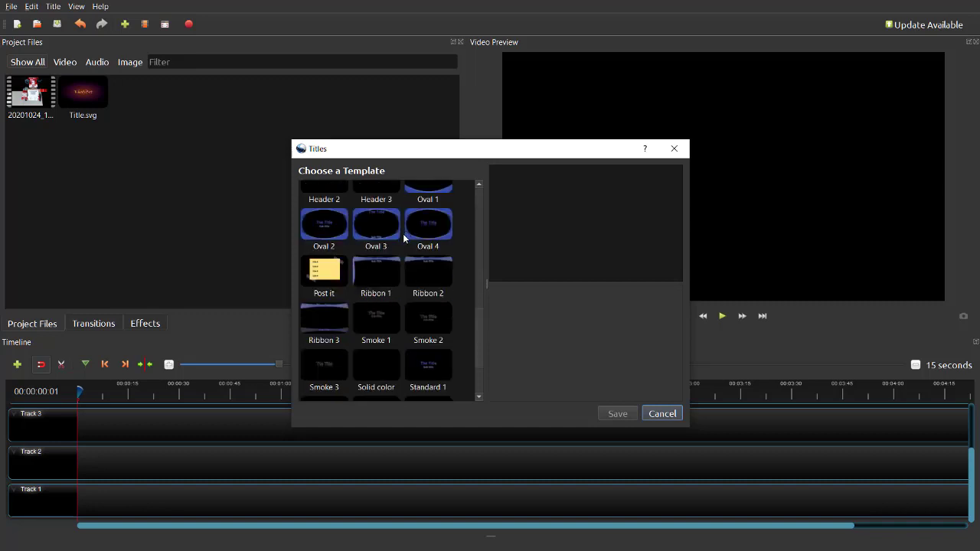
pyautogui.click(375, 323)
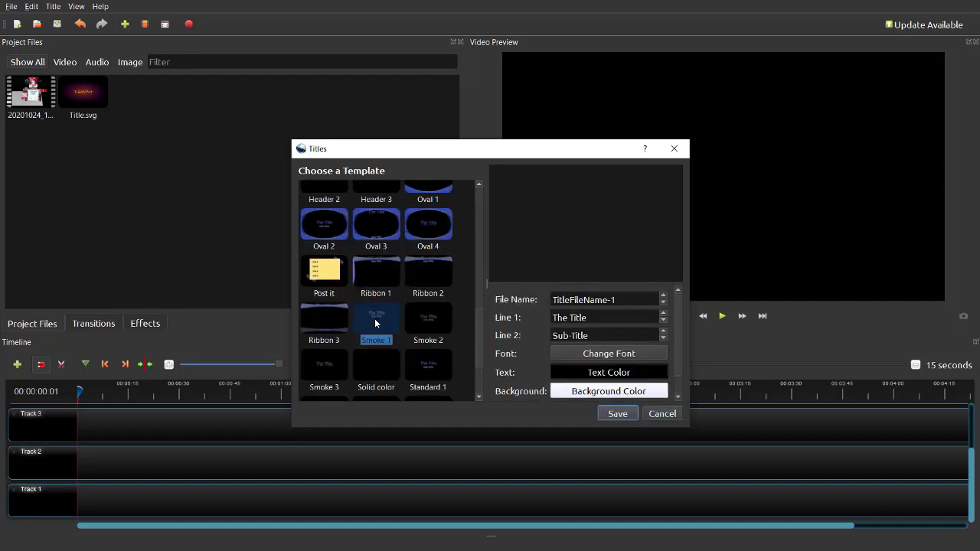
pyautogui.moveTo(625, 300); pyautogui.dragTo(502, 300)
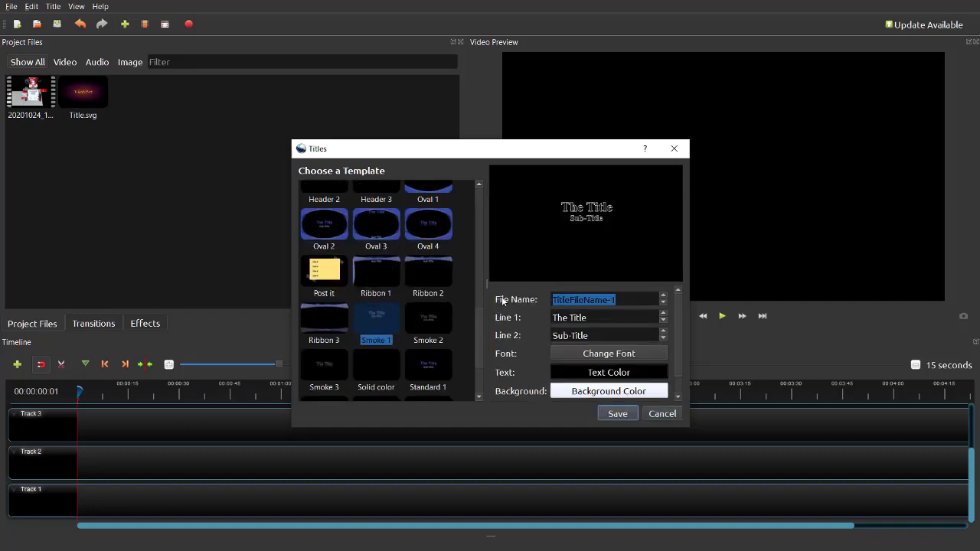
pyautogui.write('The end')
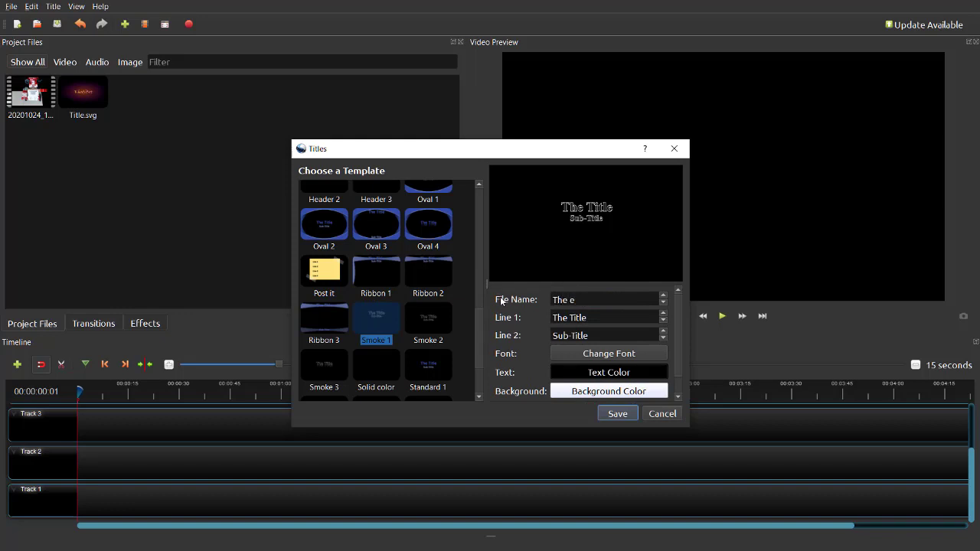
pyautogui.click(596, 317)
pyautogui.write('T')
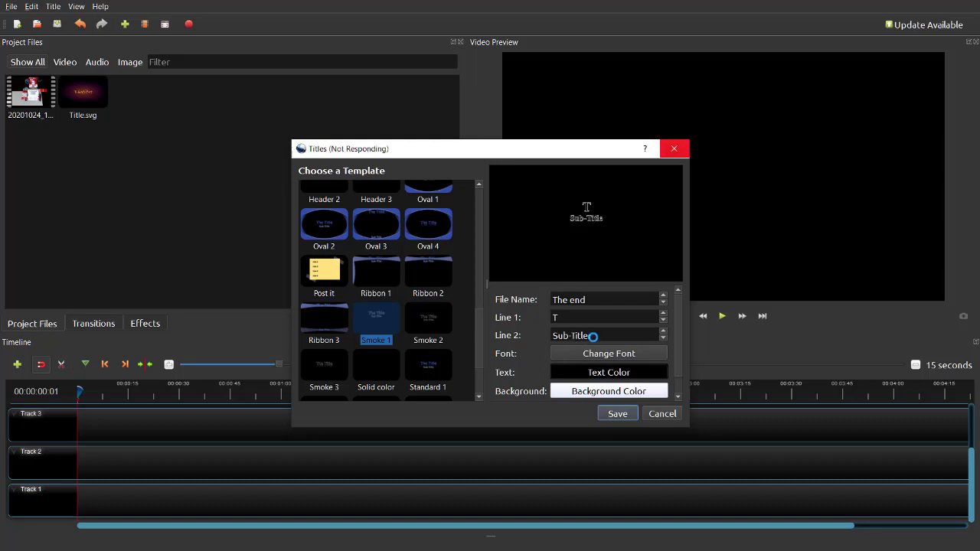
pyautogui.write('hank you for watching')
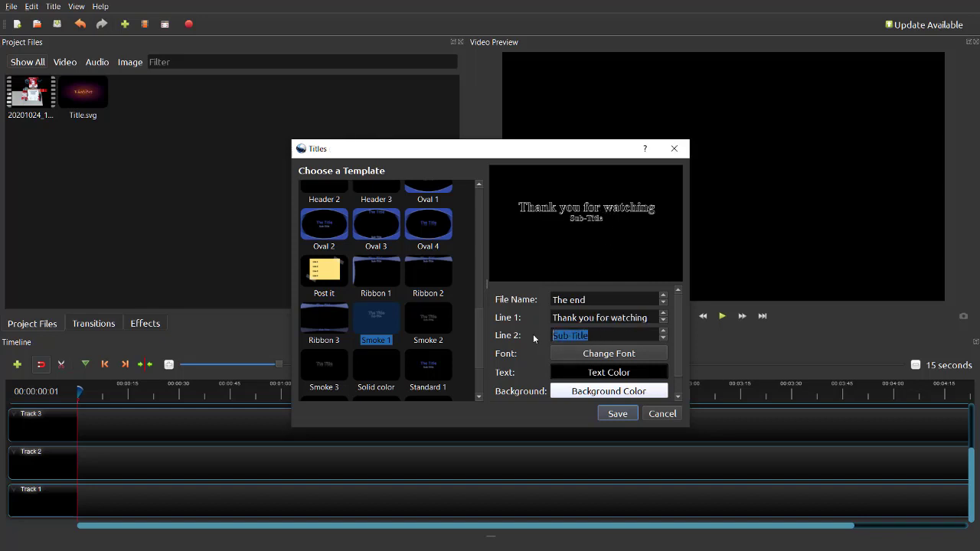
pyautogui.write('K')
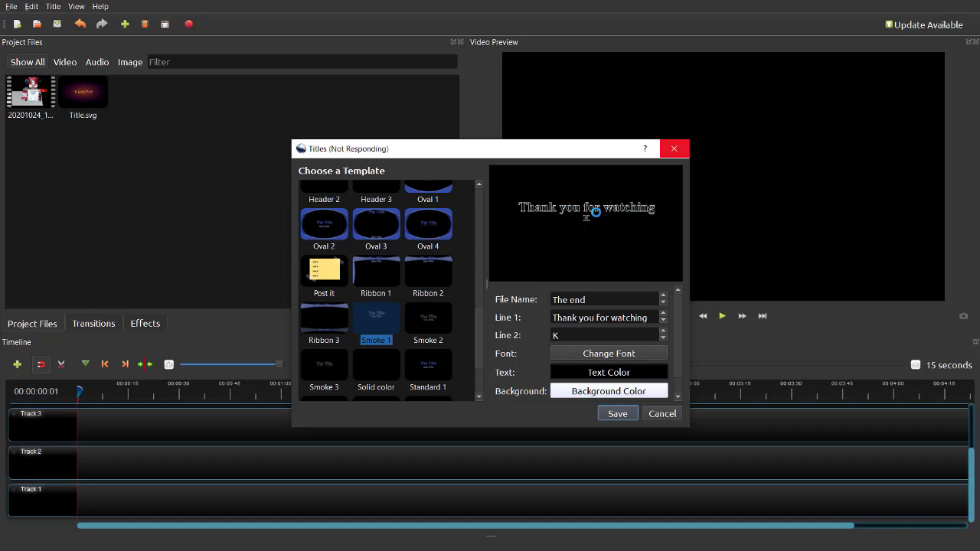
pyautogui.write('hodiB')
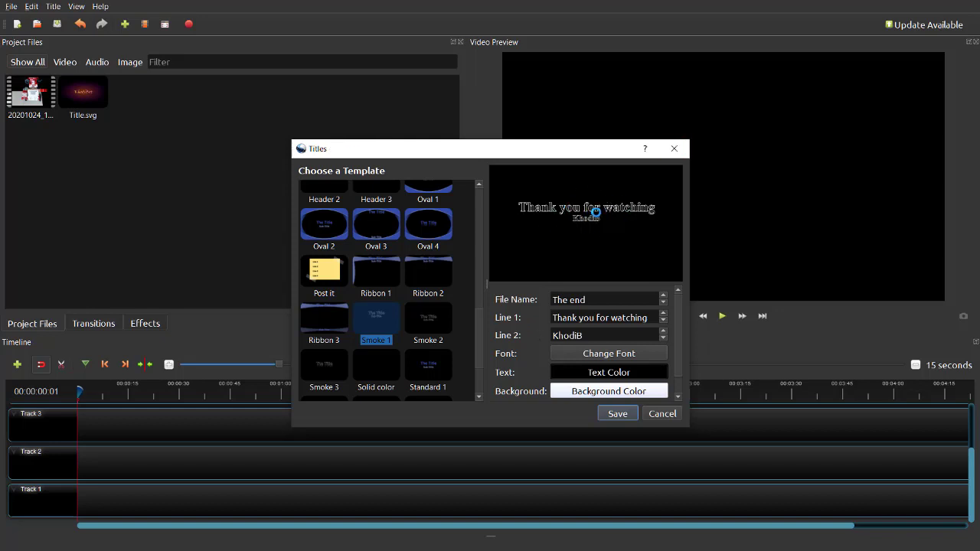
pyautogui.write('ot')
# - Choose the Oval 2 template for the closing title and name its file "The end"
pyautogui.click(324, 225)
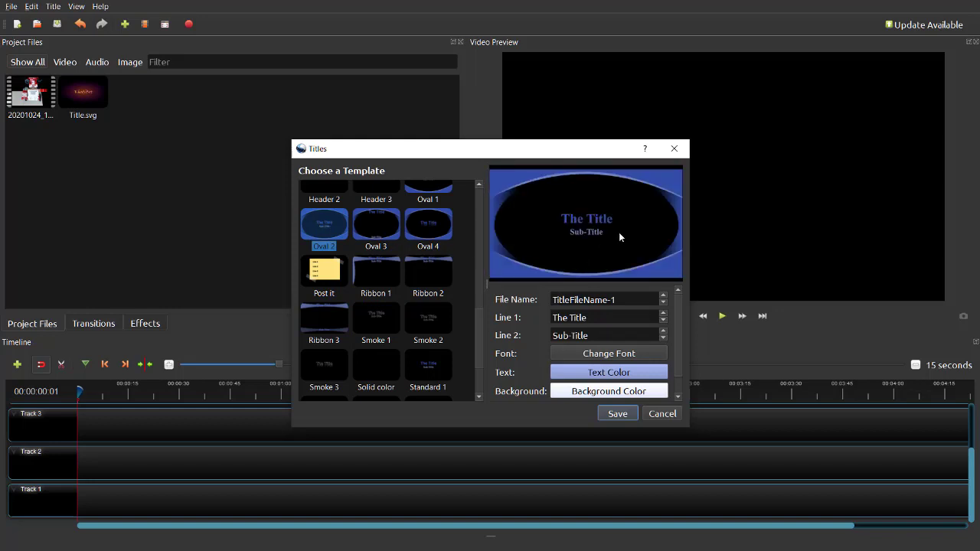
pyautogui.click(604, 302)
pyautogui.hotkey('ctrl', 'a')
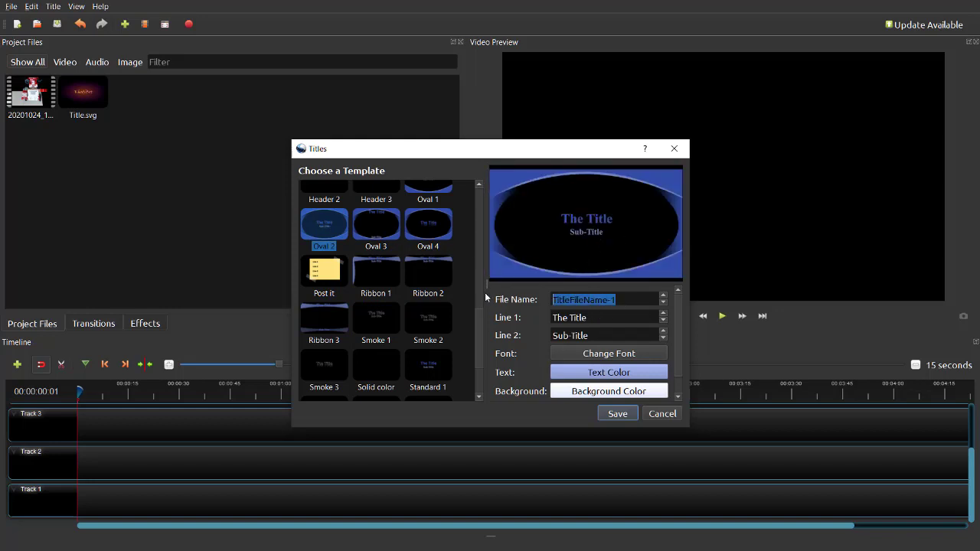
pyautogui.write('The e')
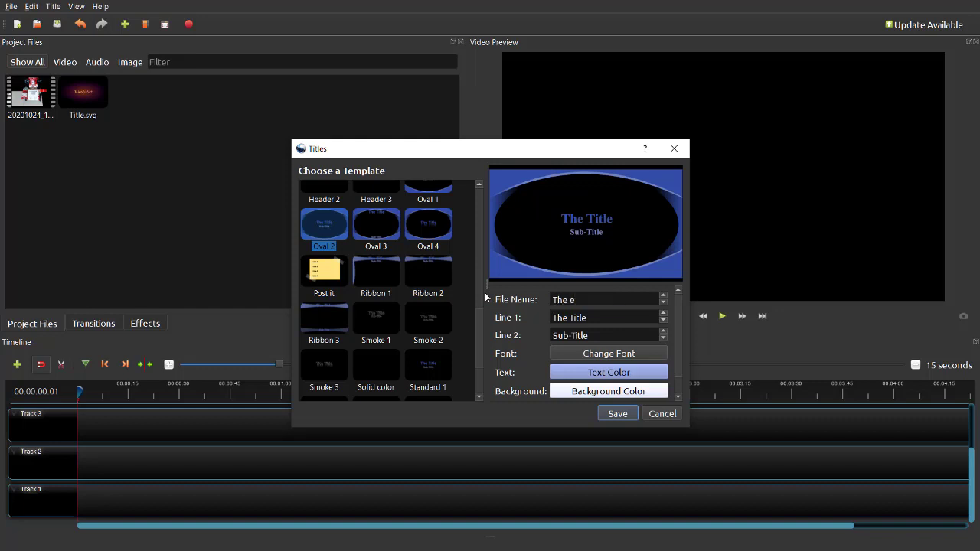
pyautogui.write('nd')
# - Set the first line of the closing title to "Thank You"
pyautogui.moveTo(600, 321); pyautogui.dragTo(533, 320)
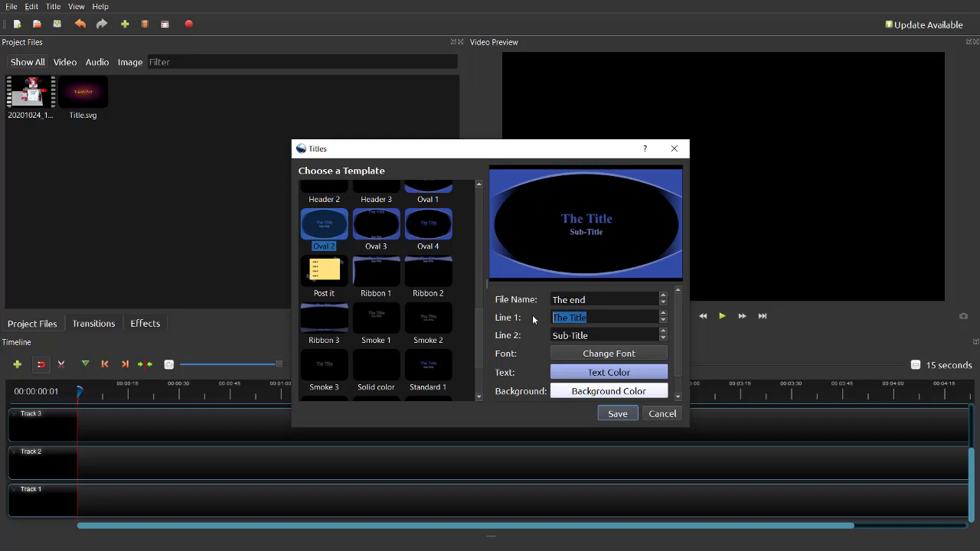
pyautogui.write('T')
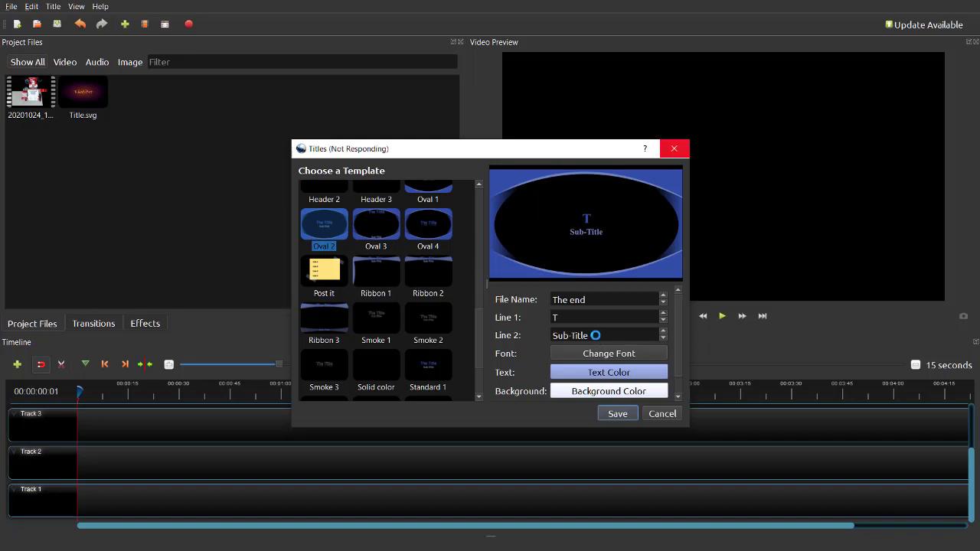
pyautogui.write('hank')
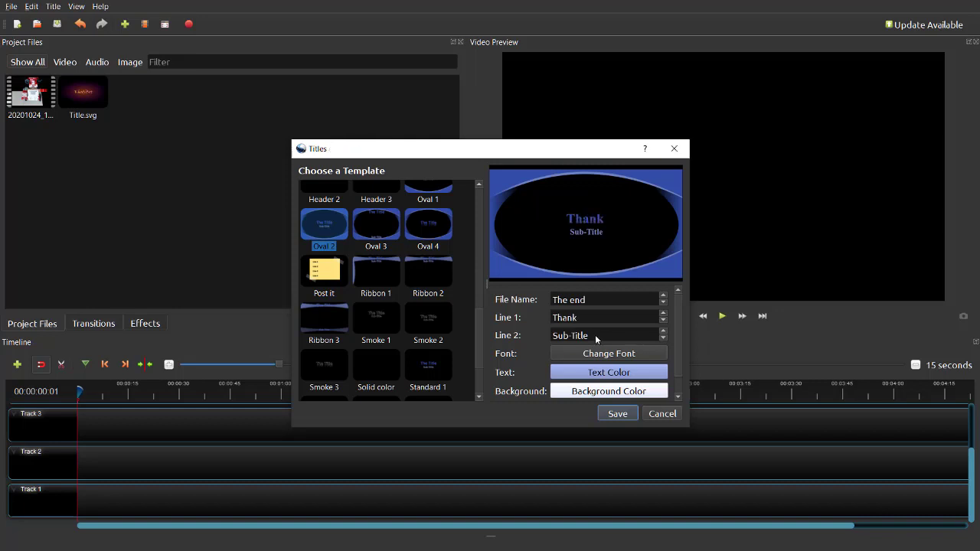
pyautogui.write(' You')
# - Set the second line of the closing title to "KhodiBot" and save the title
pyautogui.press('Tab')
pyautogui.press('End')
pyautogui.hotkey('ctrl', 'shift', 'Left')
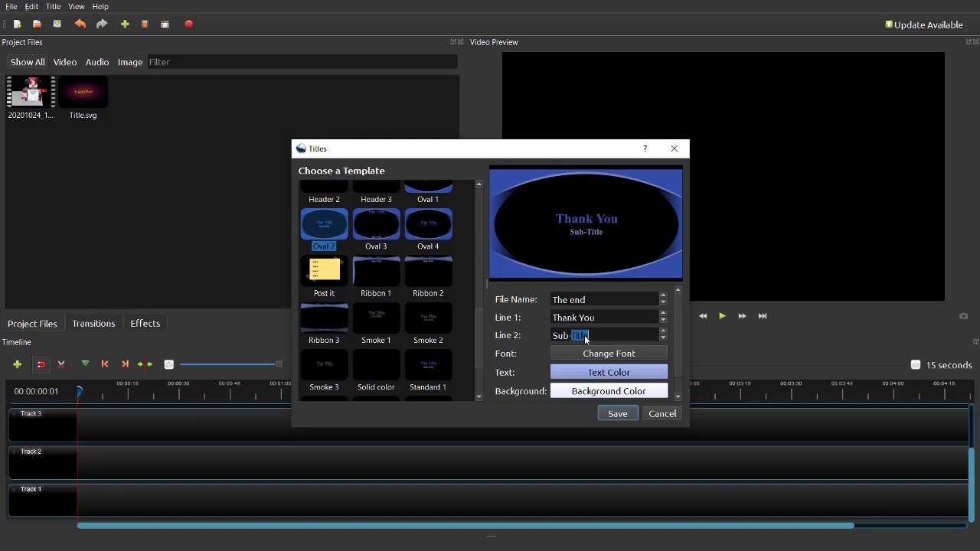
pyautogui.moveTo(595, 334); pyautogui.dragTo(535, 332)
pyautogui.write('K')
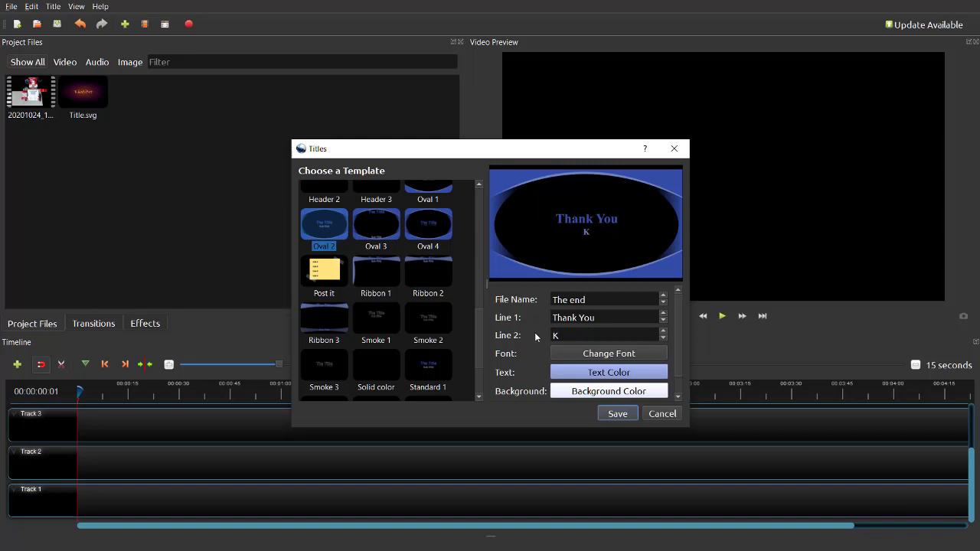
pyautogui.write('hodiBot')
pyautogui.click(618, 414)
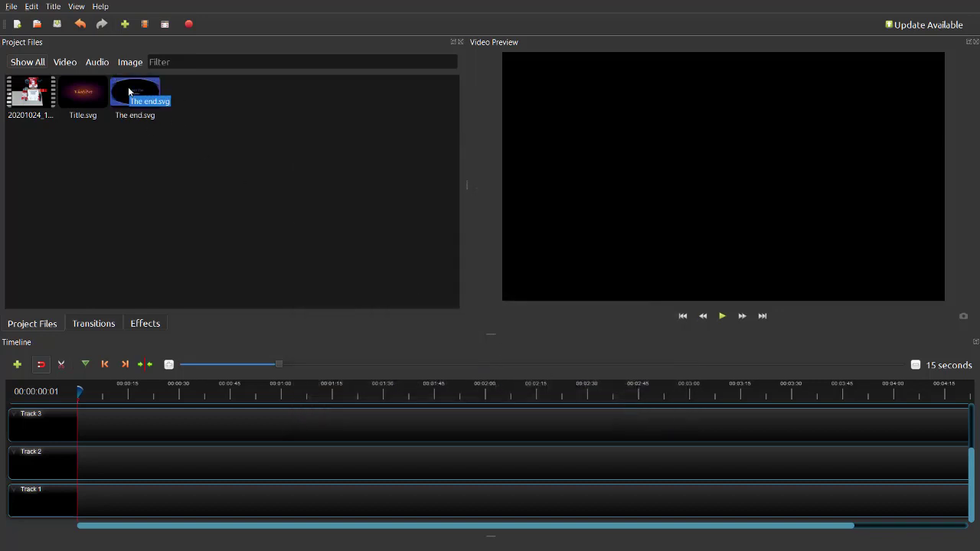
# - Place Title.svg, the robot video and The end.svg one after another on Track 1, starting at the beginning of the timeline
pyautogui.click(81, 98)
pyautogui.moveTo(80, 97); pyautogui.dragTo(96, 505)
pyautogui.moveTo(28, 98); pyautogui.dragTo(144, 486)
pyautogui.moveTo(137, 98); pyautogui.dragTo(216, 504)
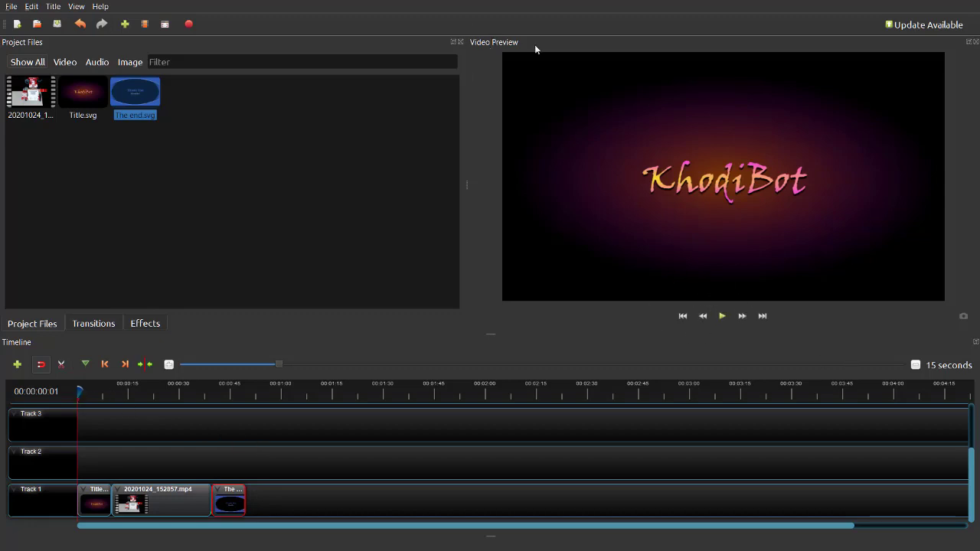
# - Play the timeline from the opening title into the robot video, pause, and return the playhead to the cut between them
pyautogui.click(721, 317)
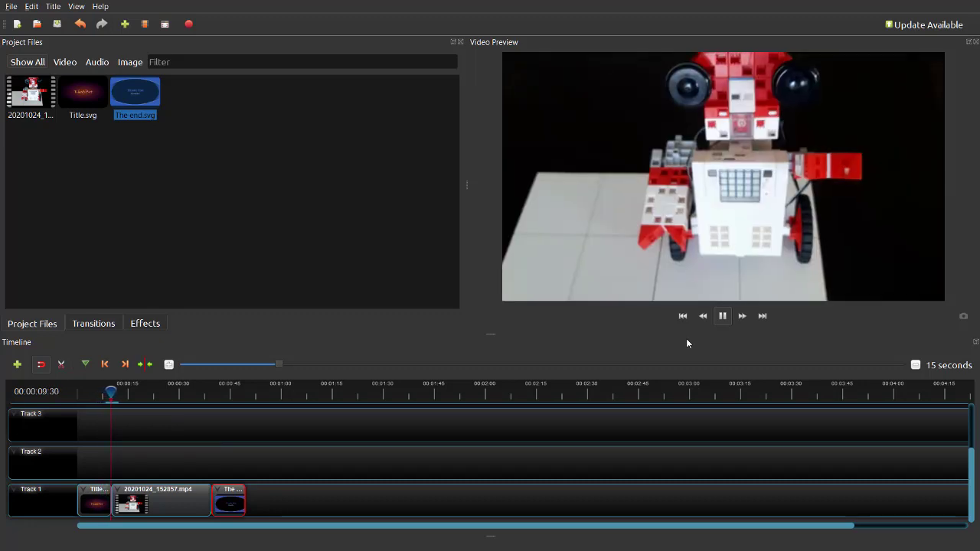
pyautogui.click(722, 315)
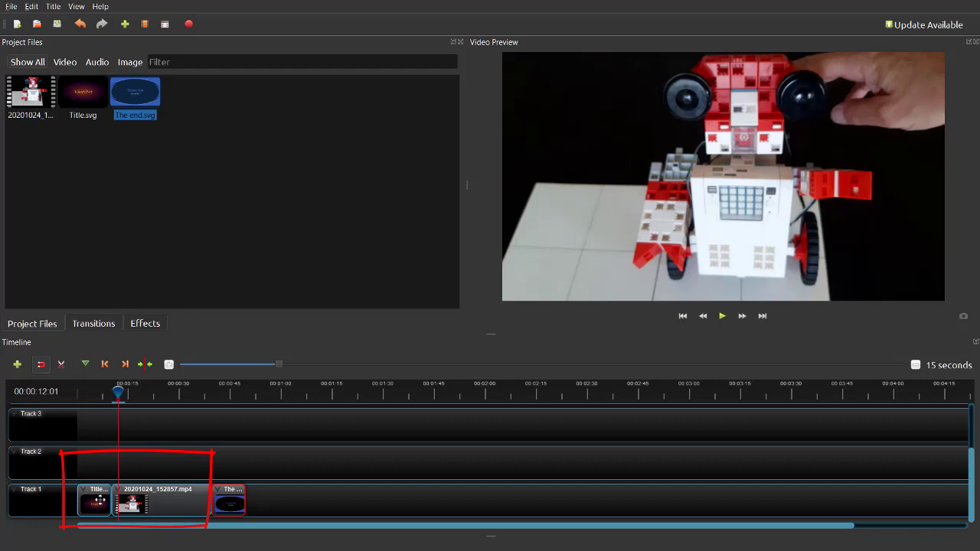
pyautogui.click(115, 392)
pyautogui.moveTo(115, 392); pyautogui.dragTo(111, 392)
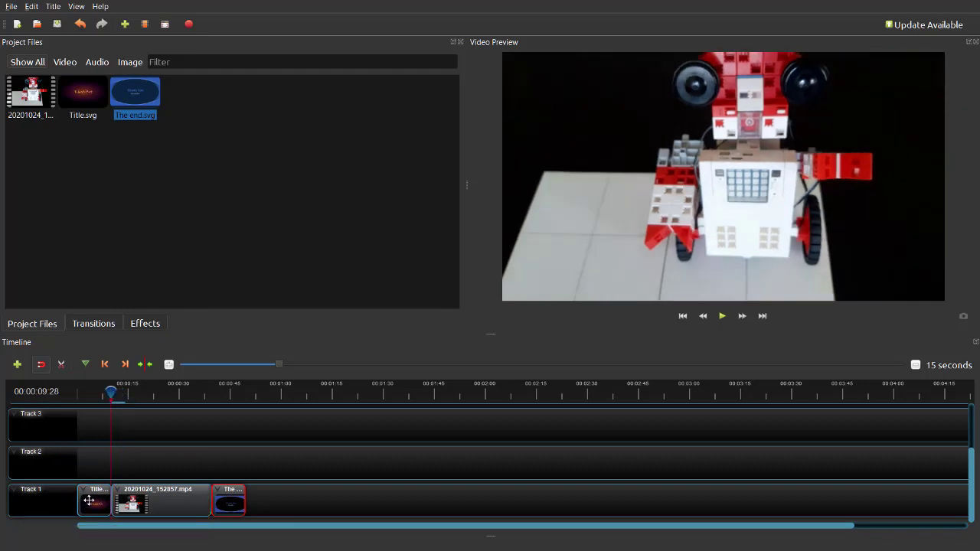
# - Give the opening title clip on Track 1 a slow fade-in at its start and a slow fade-out at its end
pyautogui.click(88, 501)
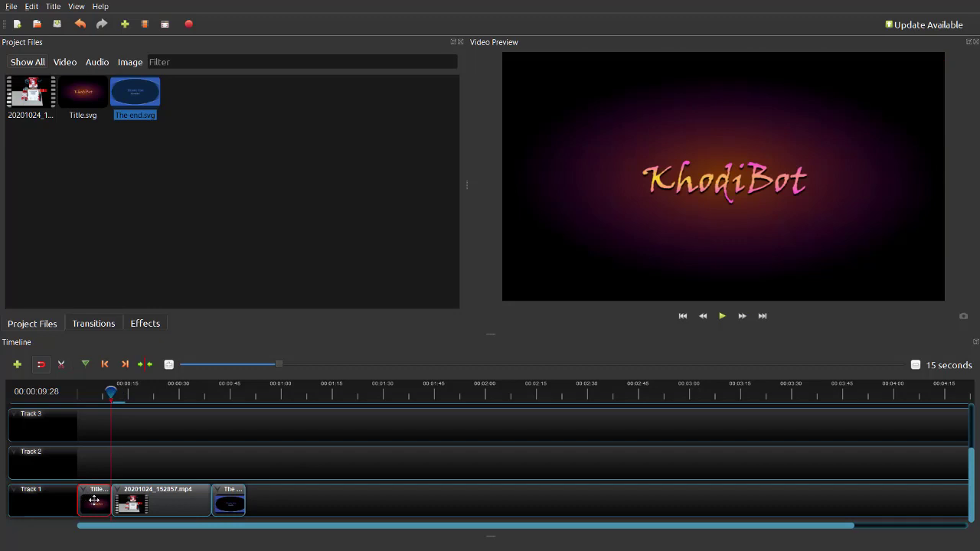
pyautogui.rightClick(94, 501)
pyautogui.moveTo(164, 337)
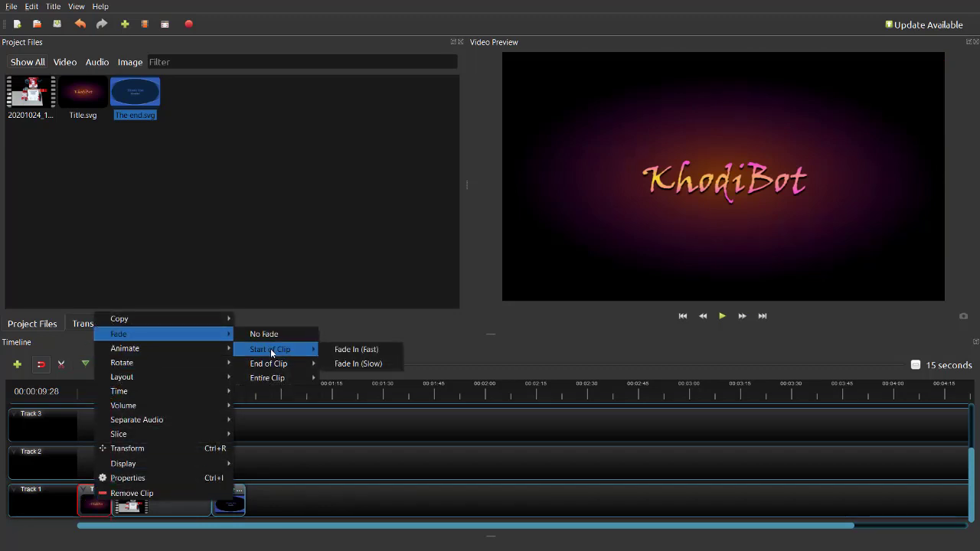
pyautogui.moveTo(276, 364)
pyautogui.click(356, 364)
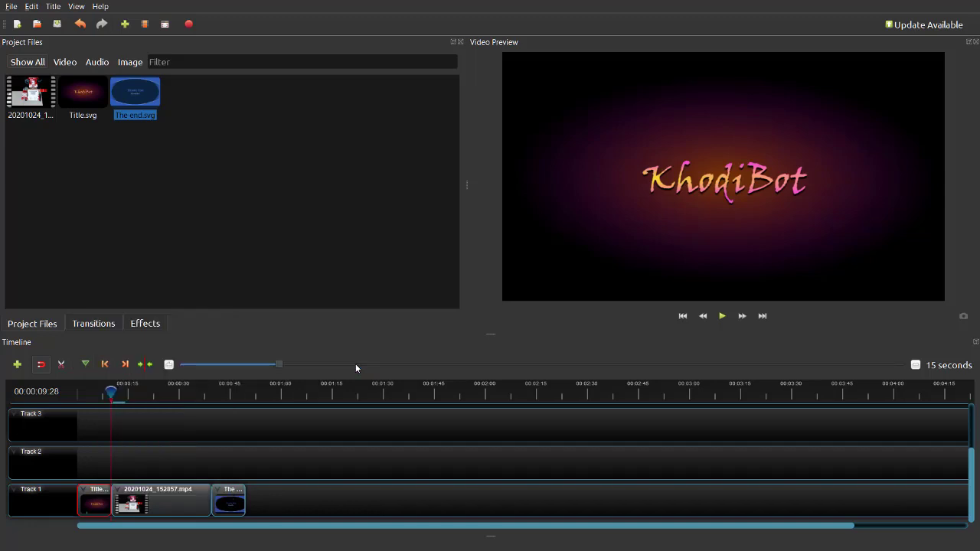
pyautogui.rightClick(99, 497)
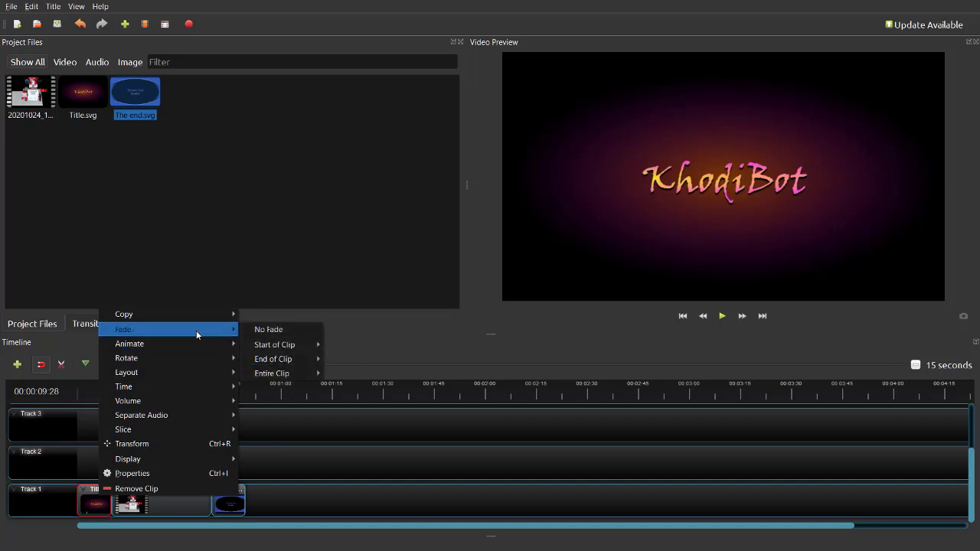
pyautogui.moveTo(283, 360)
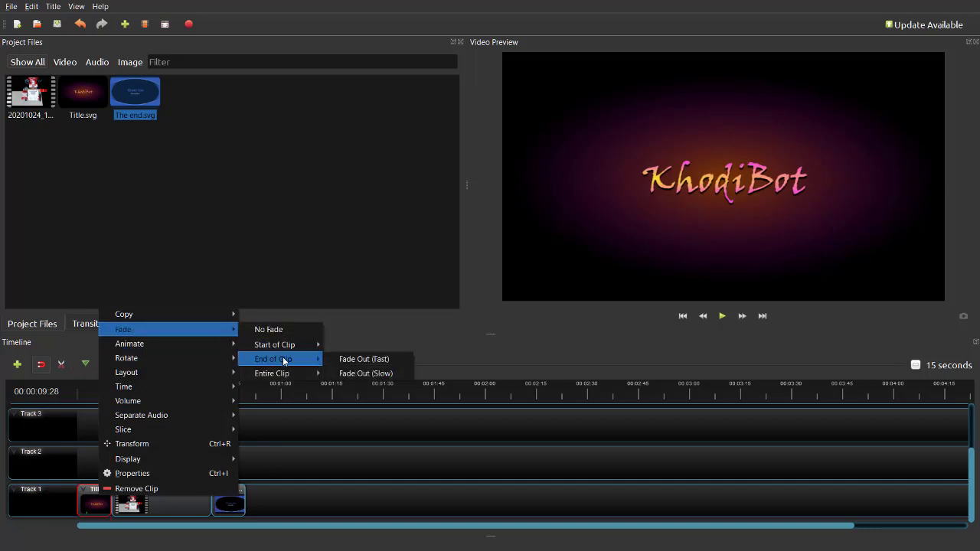
pyautogui.click(358, 374)
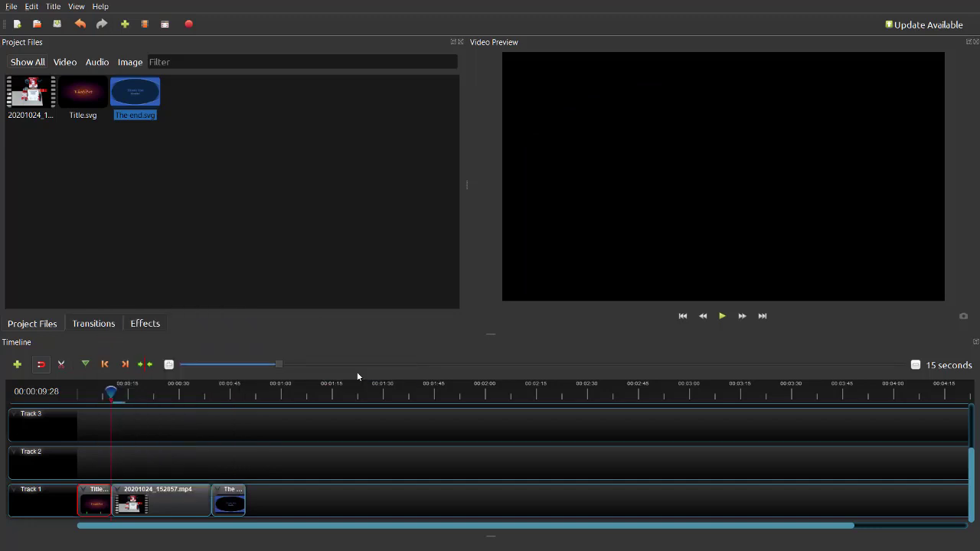
# - Apply a slow fade-in to the start of the robot video clip on Track 1
pyautogui.click(164, 500)
pyautogui.rightClick(163, 500)
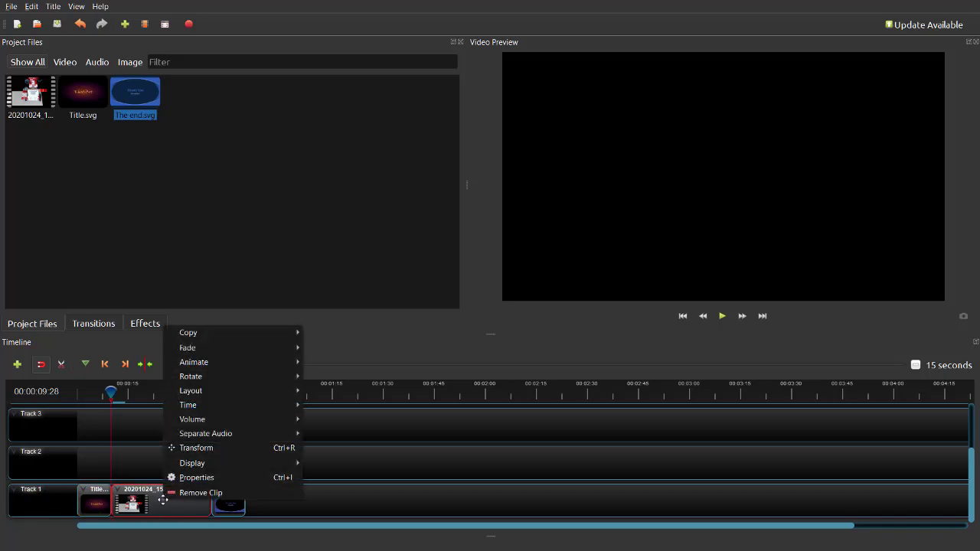
pyautogui.moveTo(188, 353)
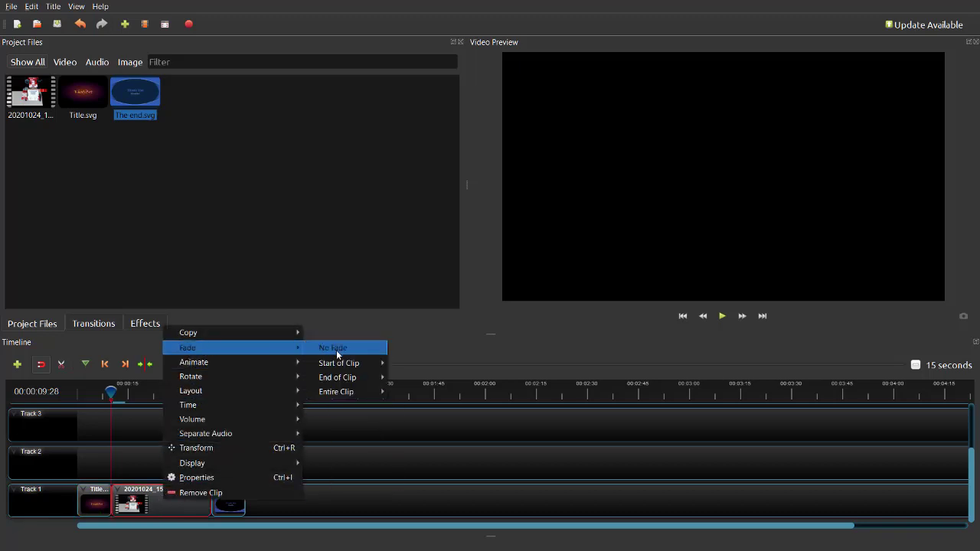
pyautogui.moveTo(341, 378)
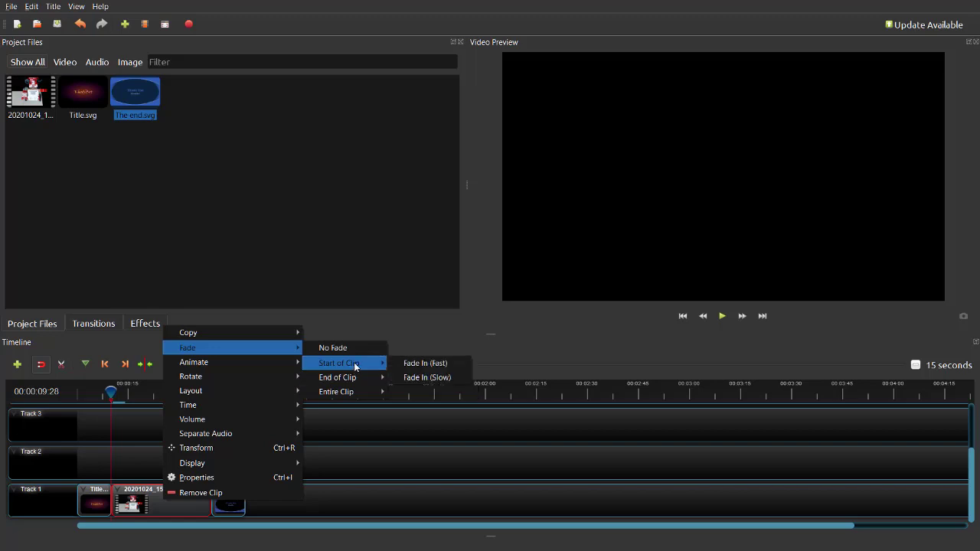
pyautogui.click(420, 378)
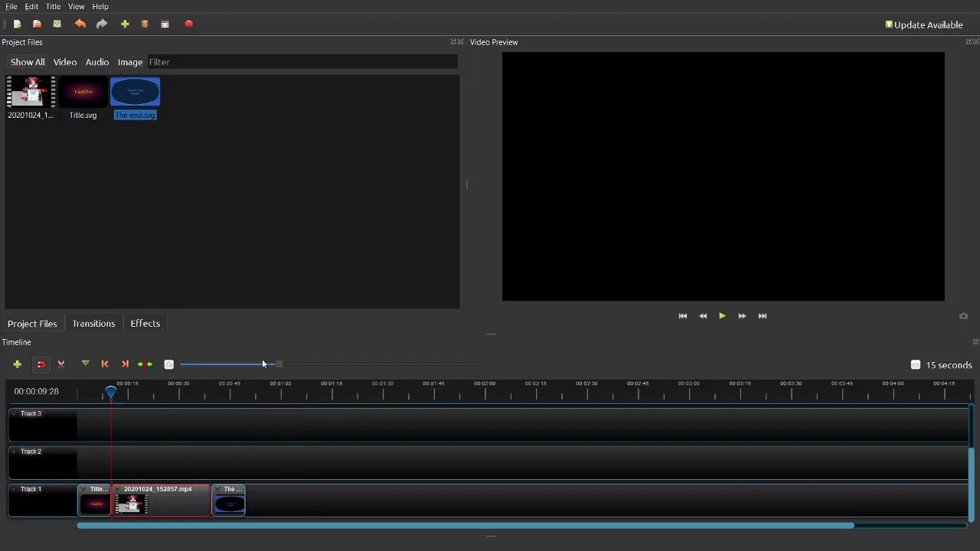
# - Apply a slow fade-out to the end of the robot video clip
pyautogui.rightClick(163, 499)
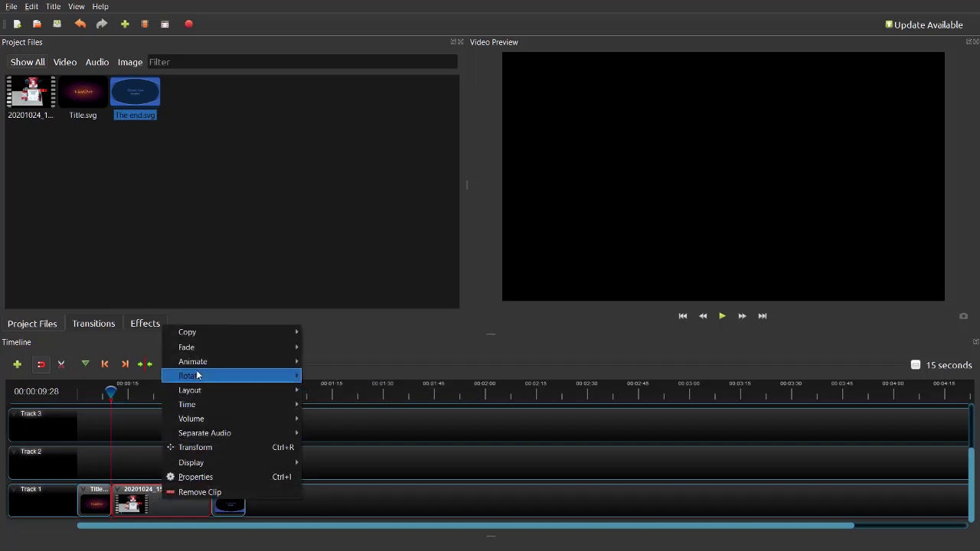
pyautogui.moveTo(203, 362)
pyautogui.moveTo(354, 396)
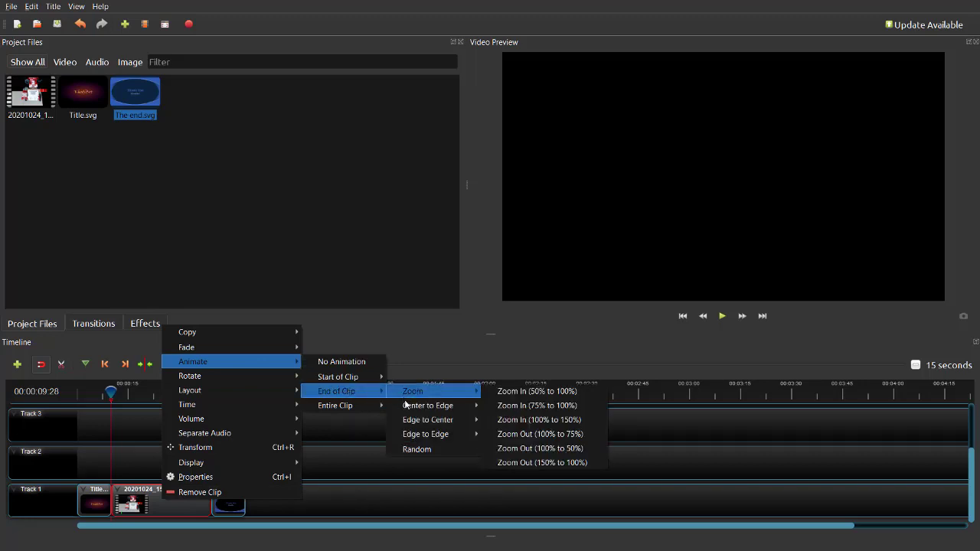
pyautogui.moveTo(348, 377)
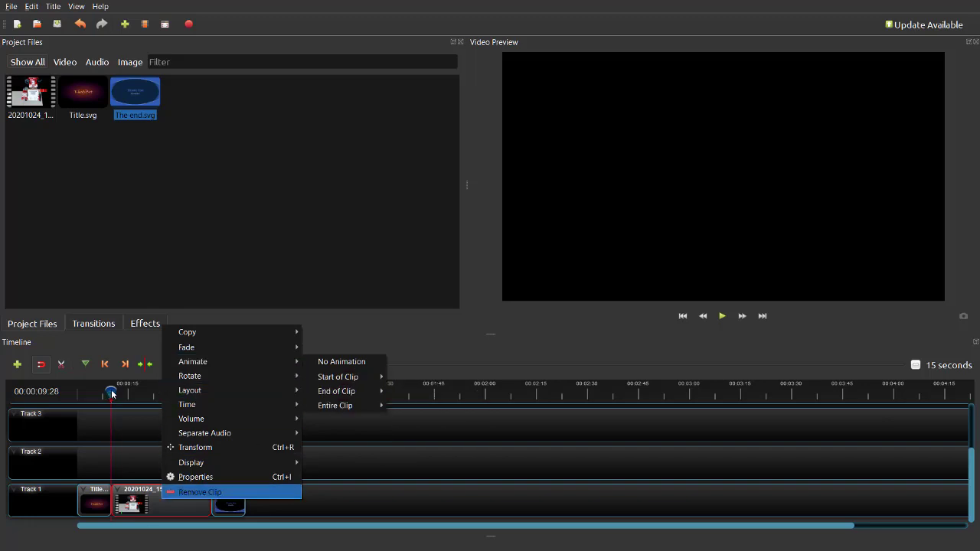
pyautogui.moveTo(195, 351)
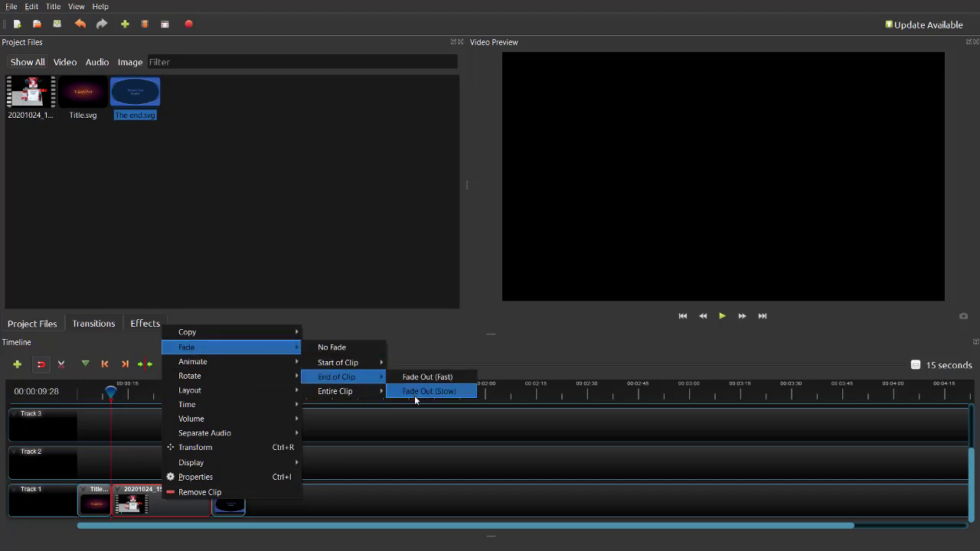
pyautogui.click(413, 393)
# - Give the closing title clip The end.svg a slow fade-in at its start and a slow fade-out at its end
pyautogui.click(237, 499)
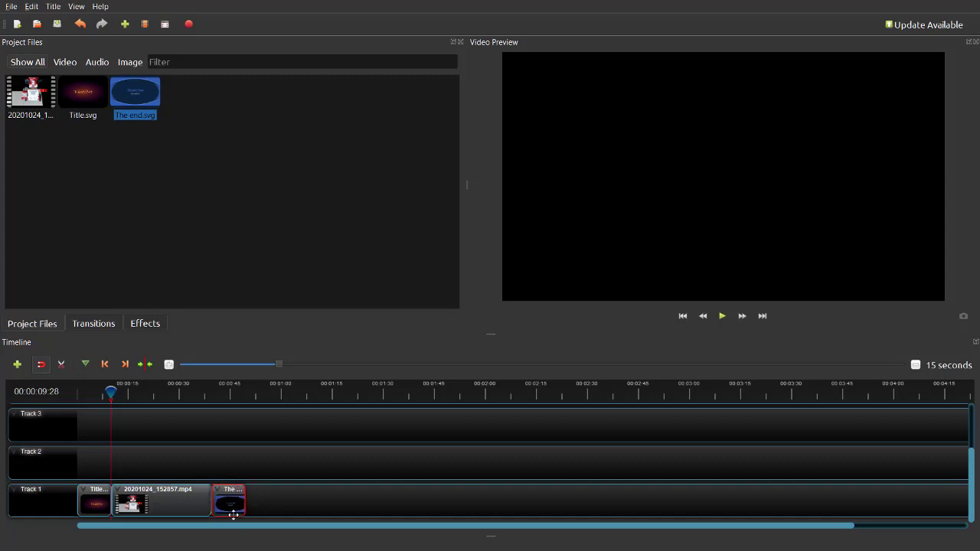
pyautogui.rightClick(229, 500)
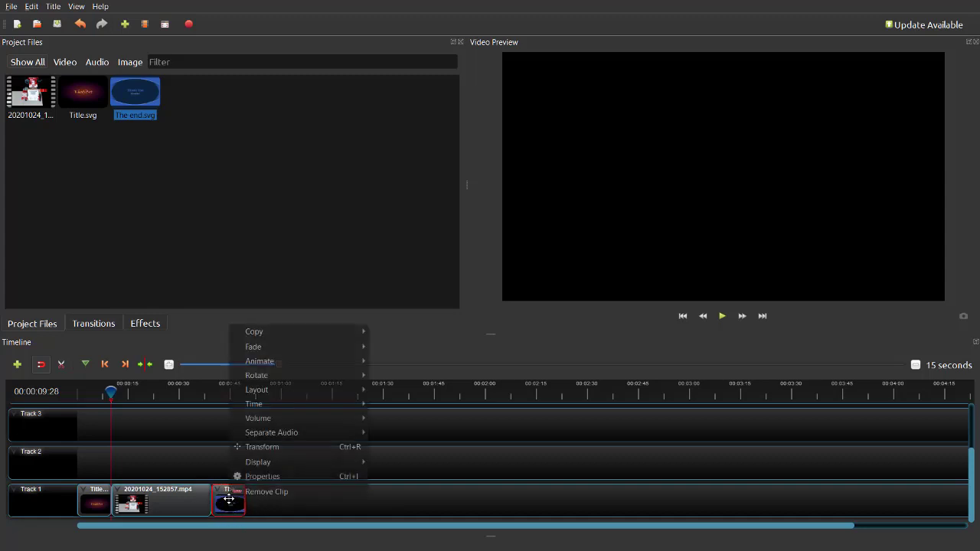
pyautogui.moveTo(248, 349)
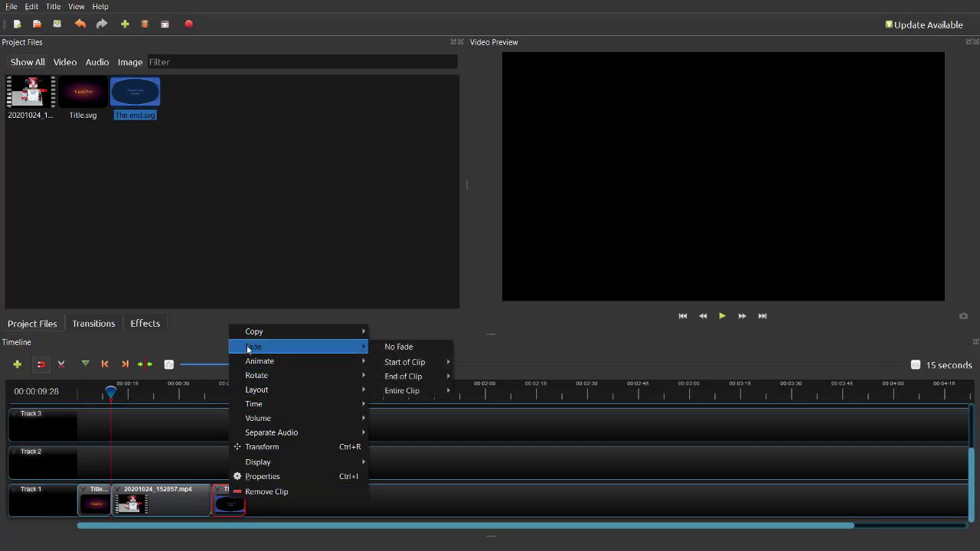
pyautogui.moveTo(404, 362)
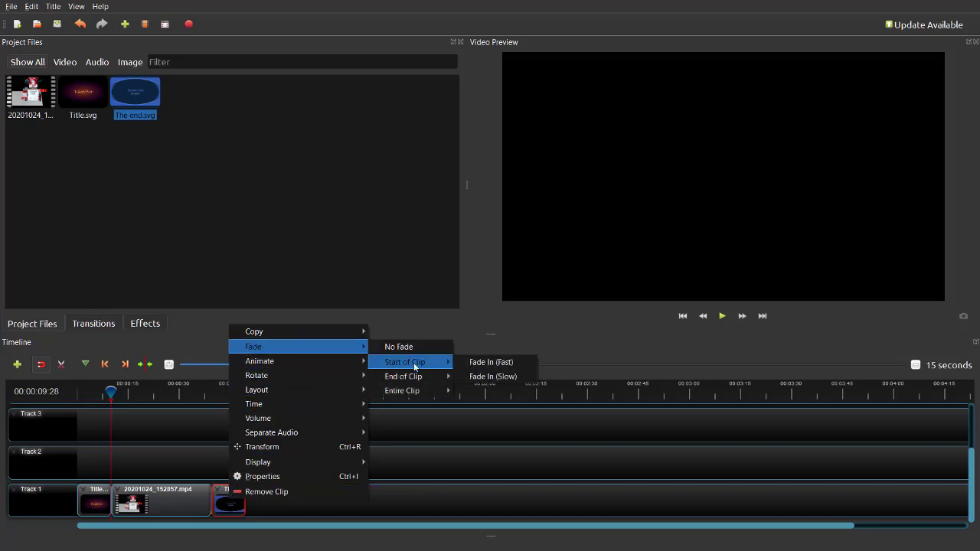
pyautogui.click(482, 377)
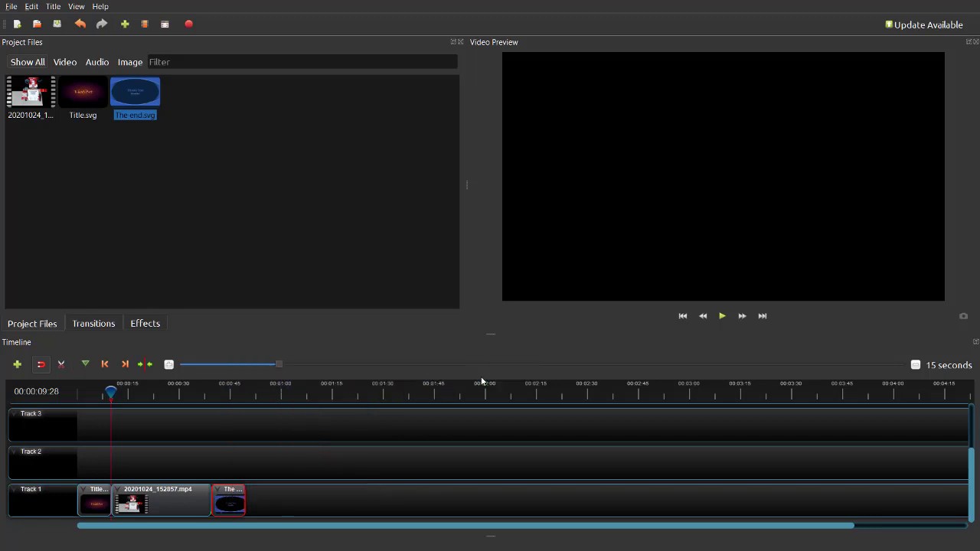
pyautogui.rightClick(226, 501)
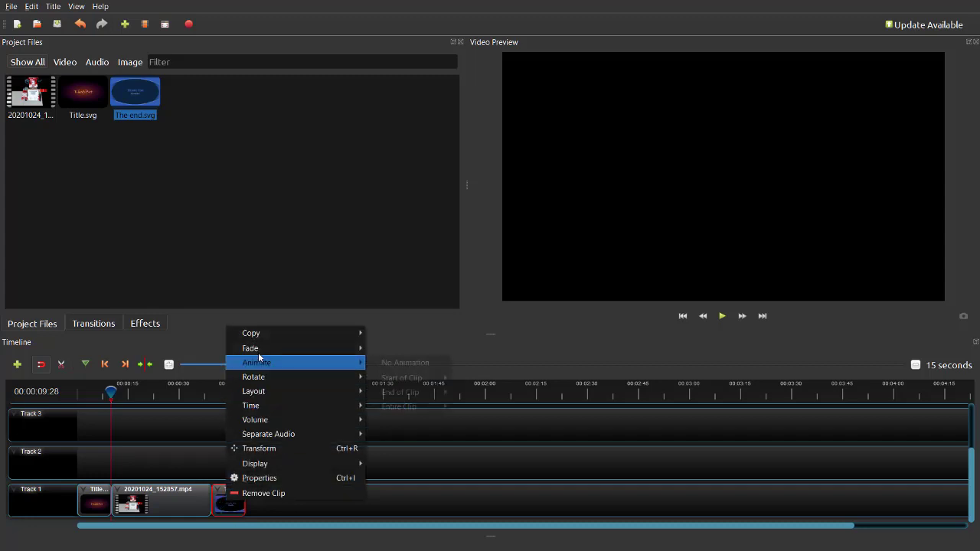
pyautogui.moveTo(258, 352)
pyautogui.moveTo(399, 377)
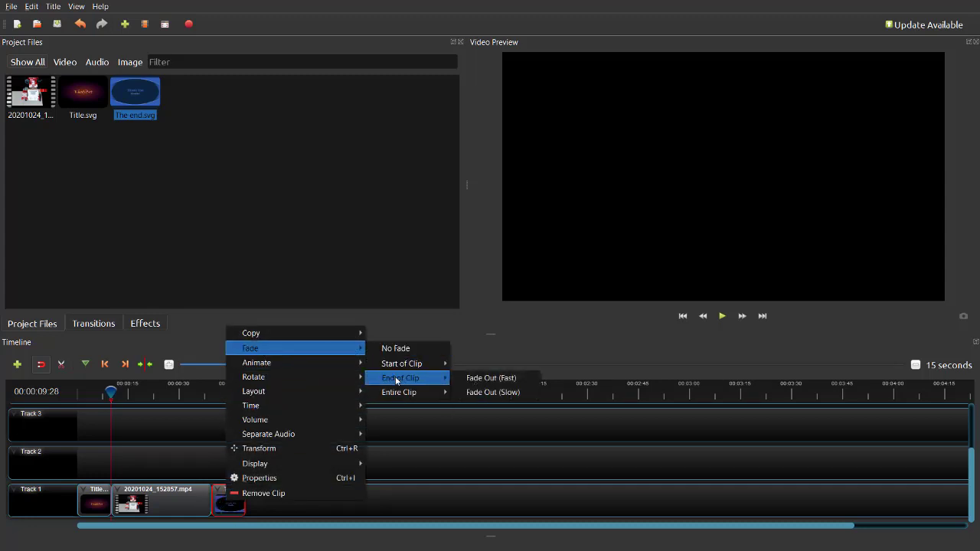
pyautogui.click(497, 393)
# - Play the timeline from within the opening title into the robot video to check the fades, and pause
pyautogui.click(99, 392)
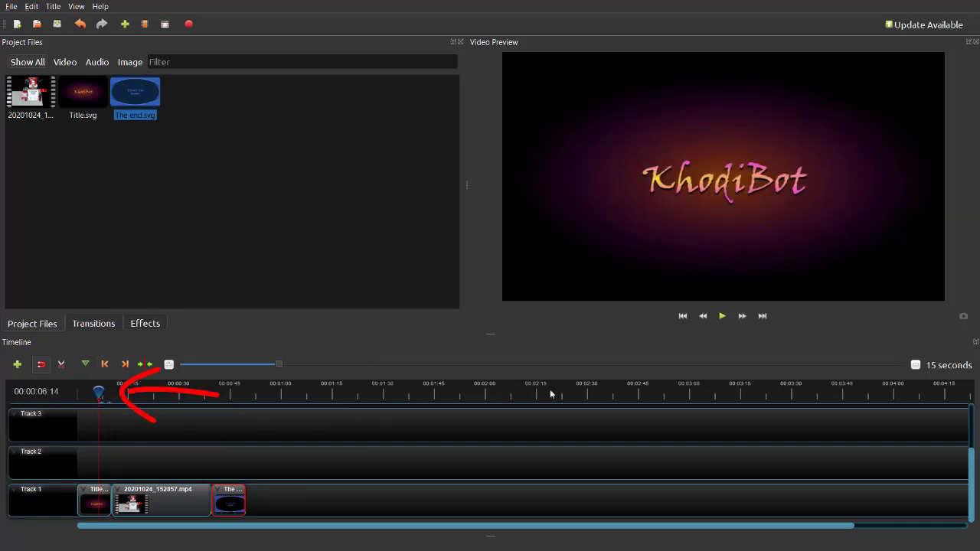
pyautogui.click(722, 316)
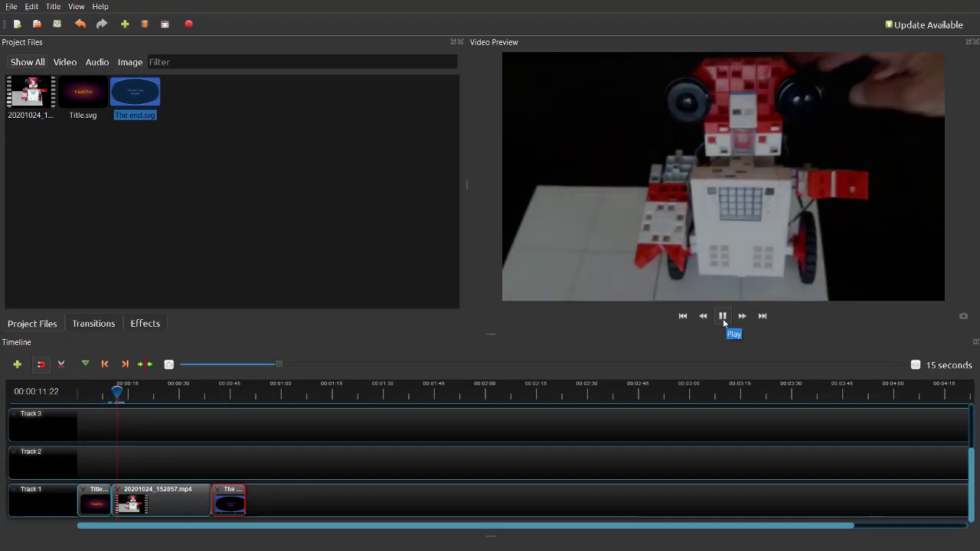
pyautogui.click(722, 316)
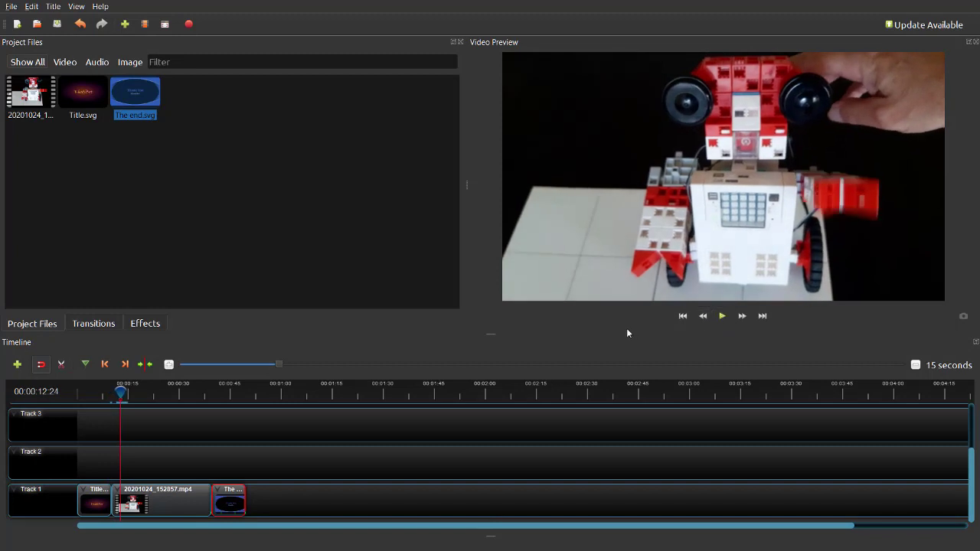
# - Place the Bubbles transition at the start of the robot video on Track 1 and shorten it to a narrow strip
pyautogui.click(88, 327)
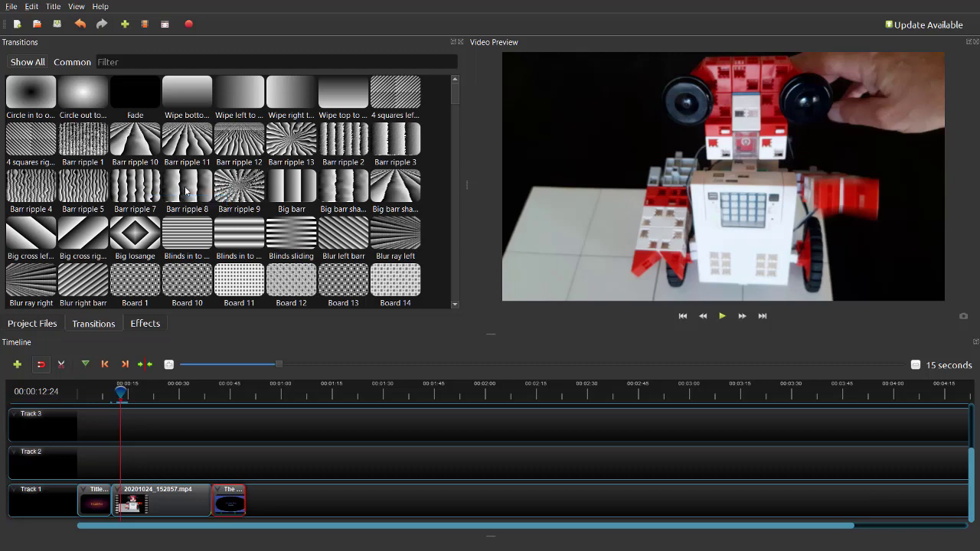
pyautogui.scroll(-5, 185, 192)
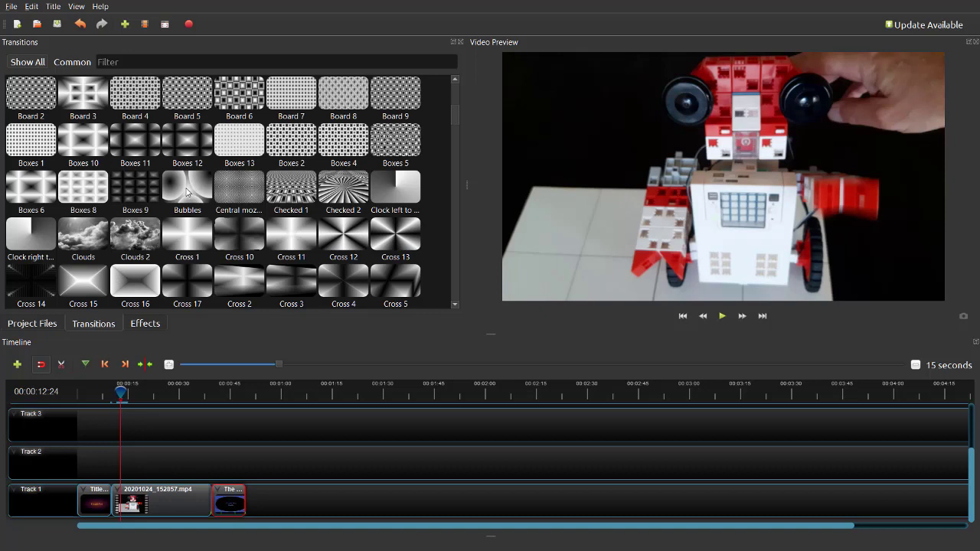
pyautogui.moveTo(188, 192); pyautogui.dragTo(112, 493)
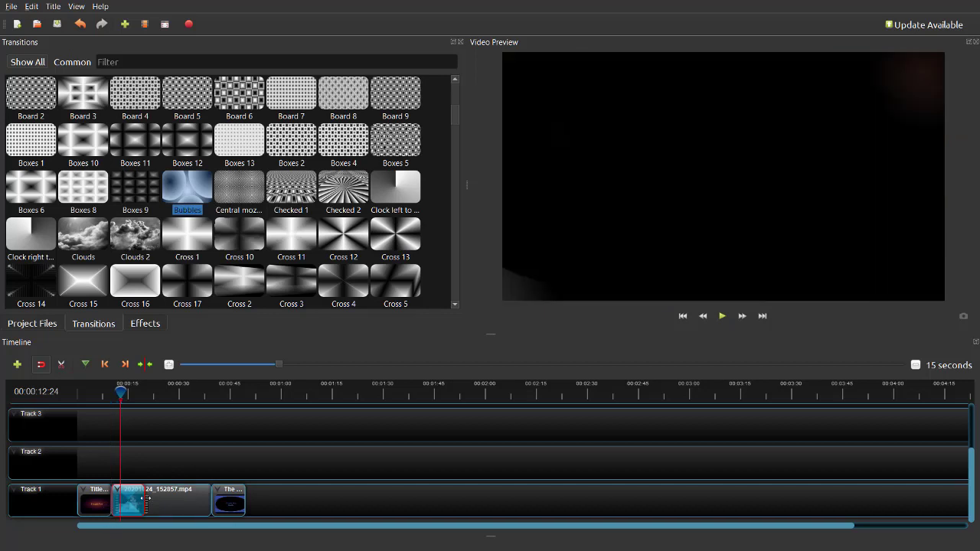
pyautogui.moveTo(144, 499); pyautogui.dragTo(139, 499)
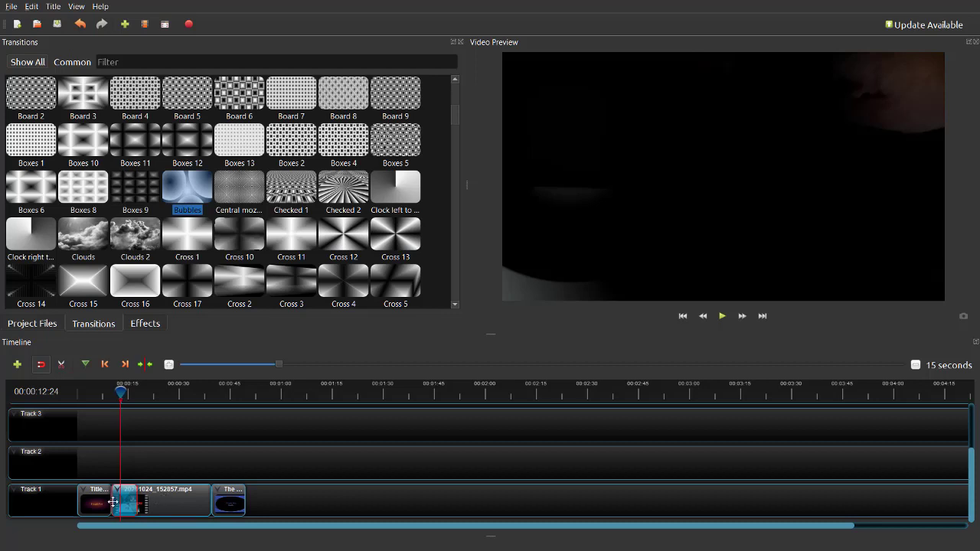
pyautogui.moveTo(138, 497)
pyautogui.mouseDown()
pyautogui.moveTo(123, 498)
pyautogui.moveTo(177, 498)
pyautogui.moveTo(126, 497)
pyautogui.mouseUp()
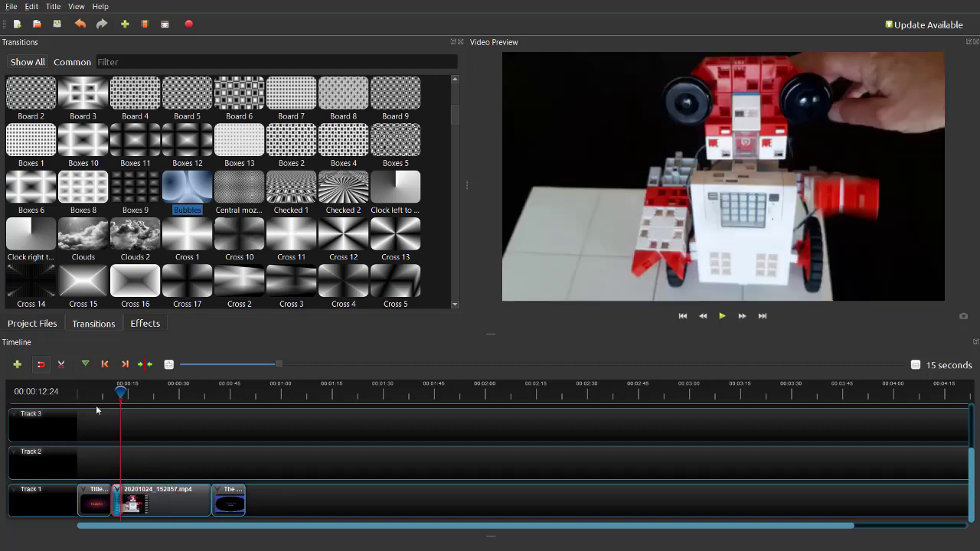
# - Play the timeline from the opening title through the shortened Bubbles transition, and pause
pyautogui.moveTo(120, 392); pyautogui.dragTo(103, 393)
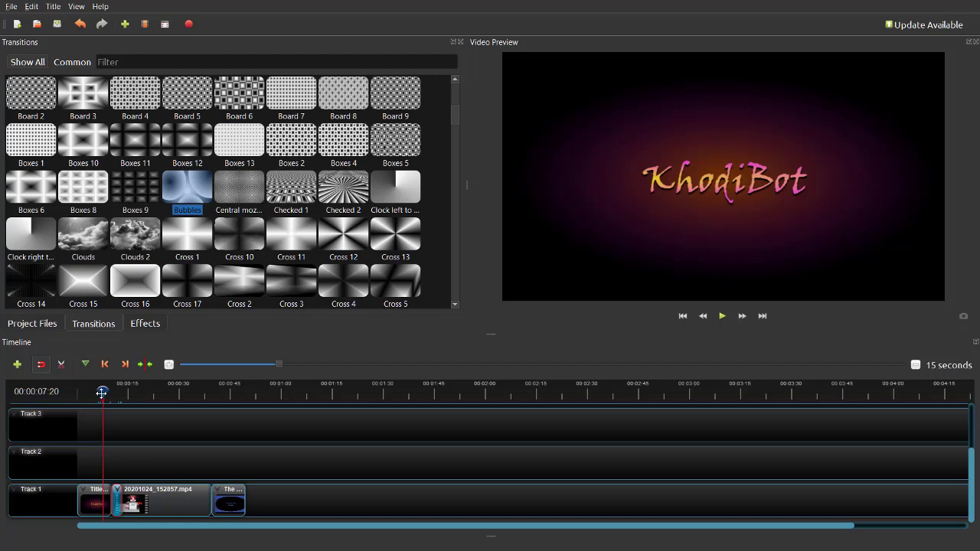
pyautogui.click(723, 316)
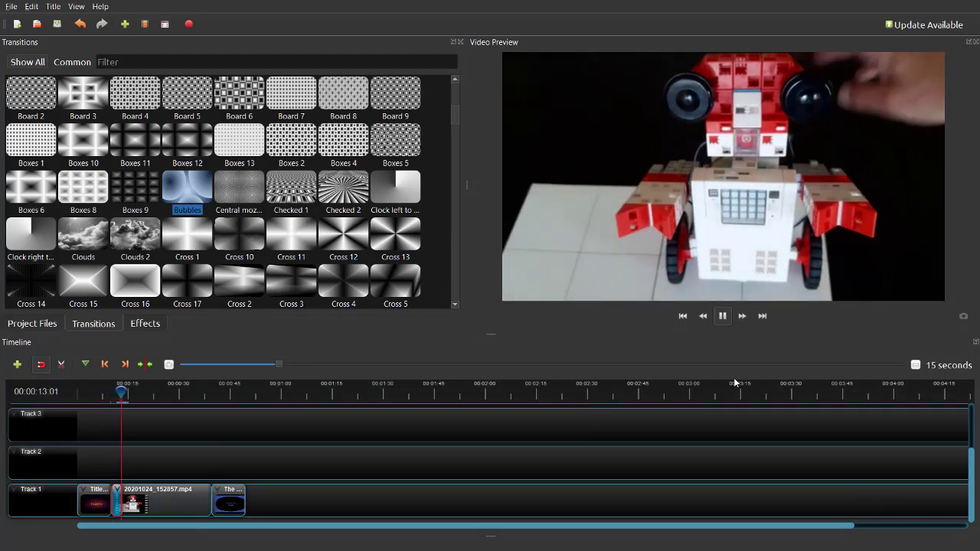
pyautogui.click(723, 316)
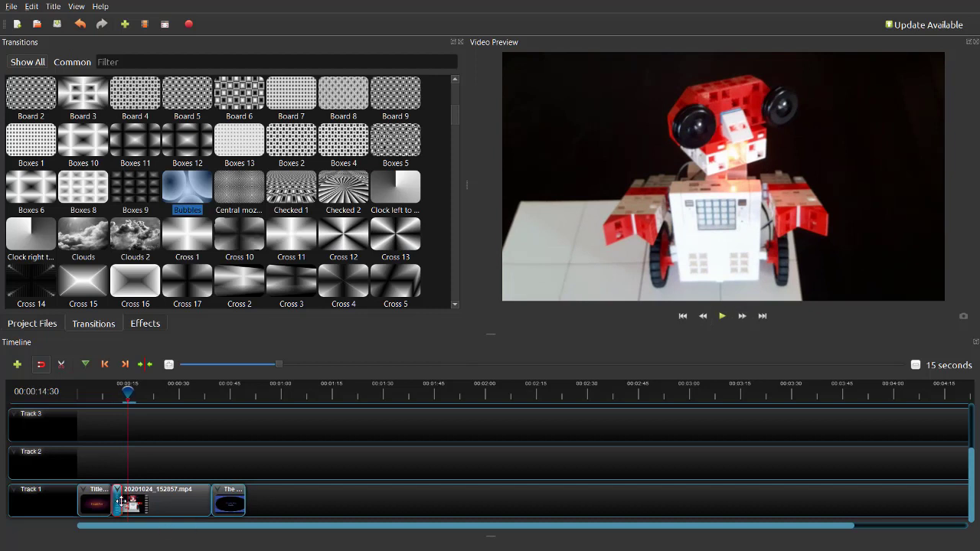
# - Extend the end of the Bubbles transition to about the 15-second mark and preview it from the opening title onward
pyautogui.moveTo(121, 503); pyautogui.dragTo(136, 473)
pyautogui.moveTo(131, 392); pyautogui.dragTo(106, 391)
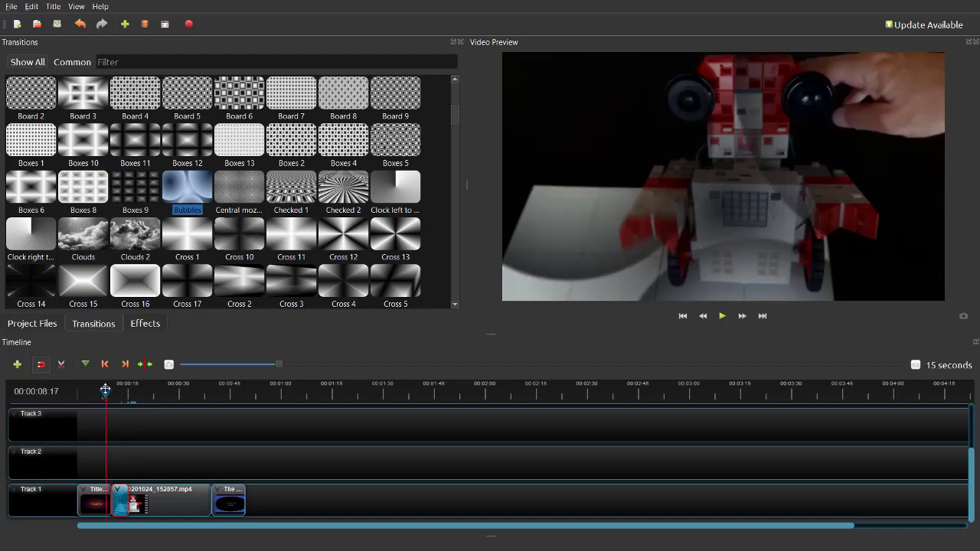
pyautogui.click(722, 315)
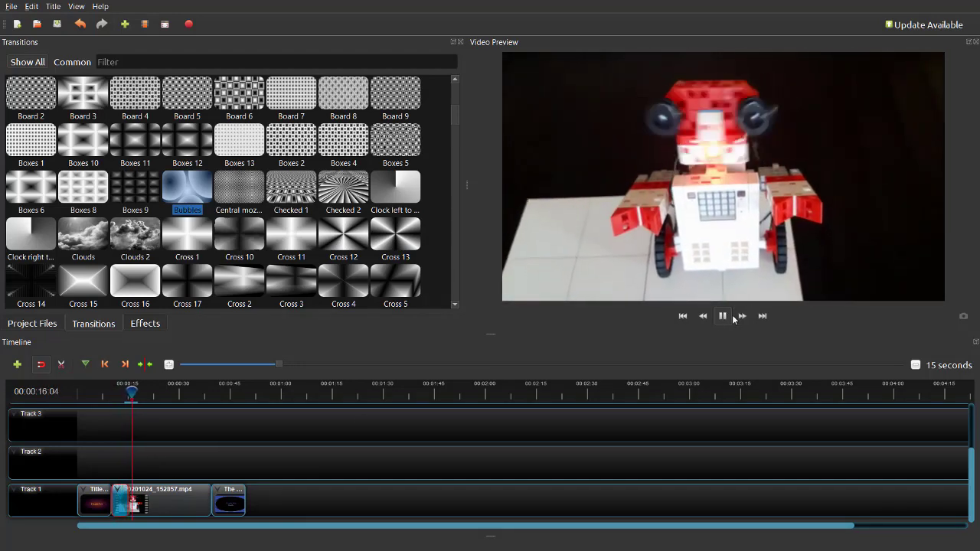
pyautogui.click(722, 318)
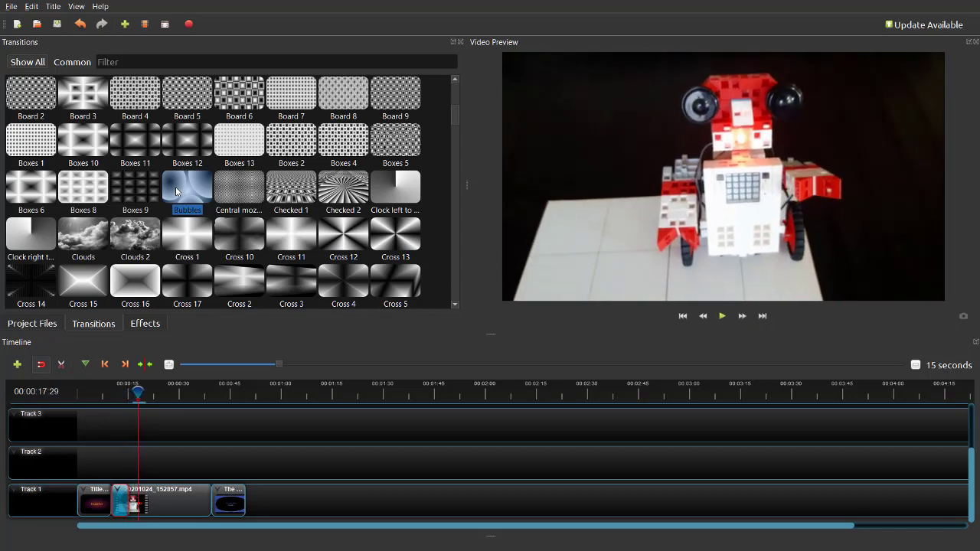
# - Try the Bubbles transition at the start of the closing title on Track 1, previewing it from the robot video's end, and pause
pyautogui.moveTo(172, 190); pyautogui.dragTo(222, 495)
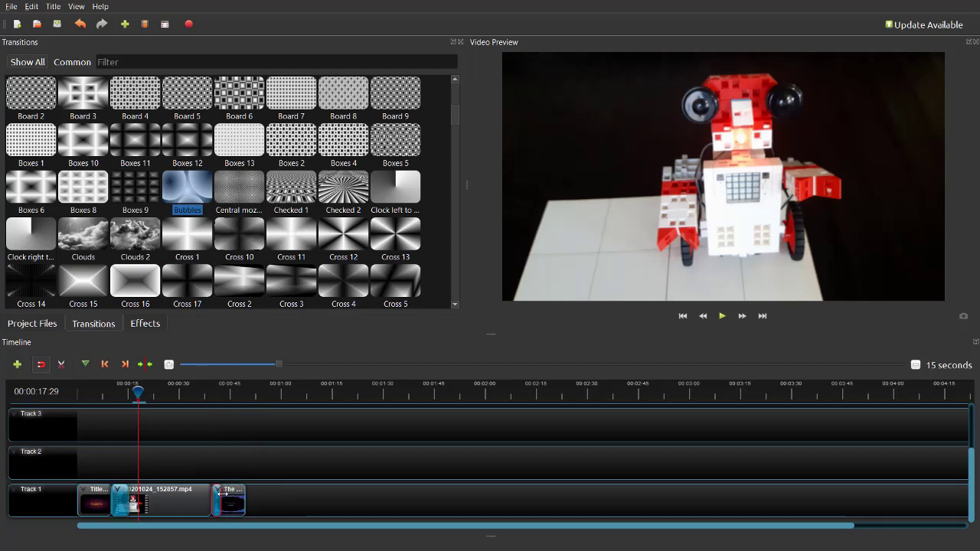
pyautogui.moveTo(136, 391); pyautogui.dragTo(200, 392)
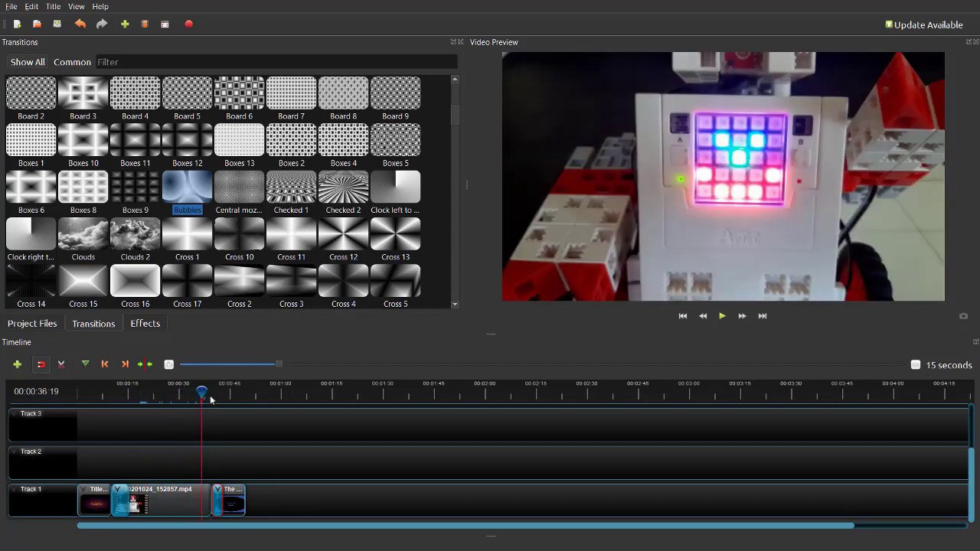
pyautogui.click(723, 317)
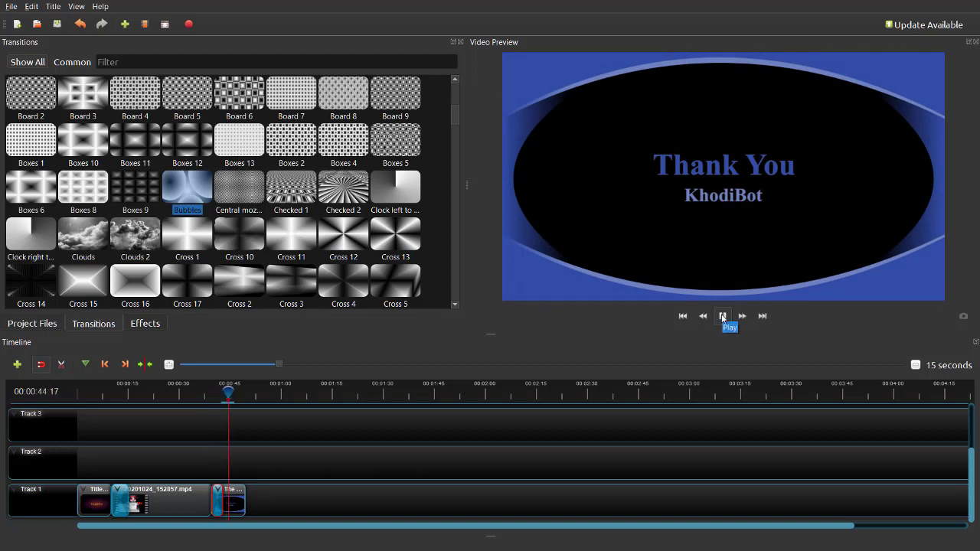
pyautogui.click(722, 317)
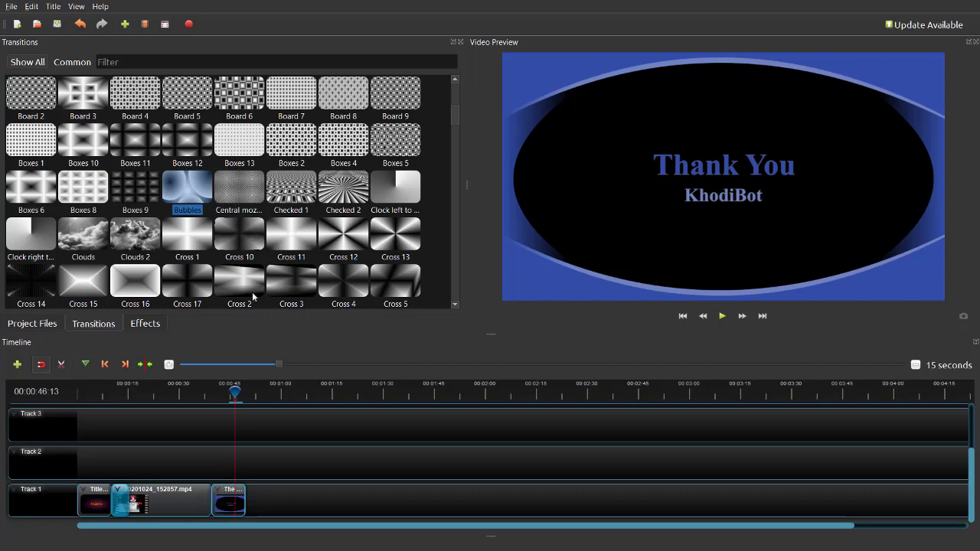
# - Place the Deform 7 transition at the start of the closing title on Track 1
pyautogui.scroll(-5, 238, 237)
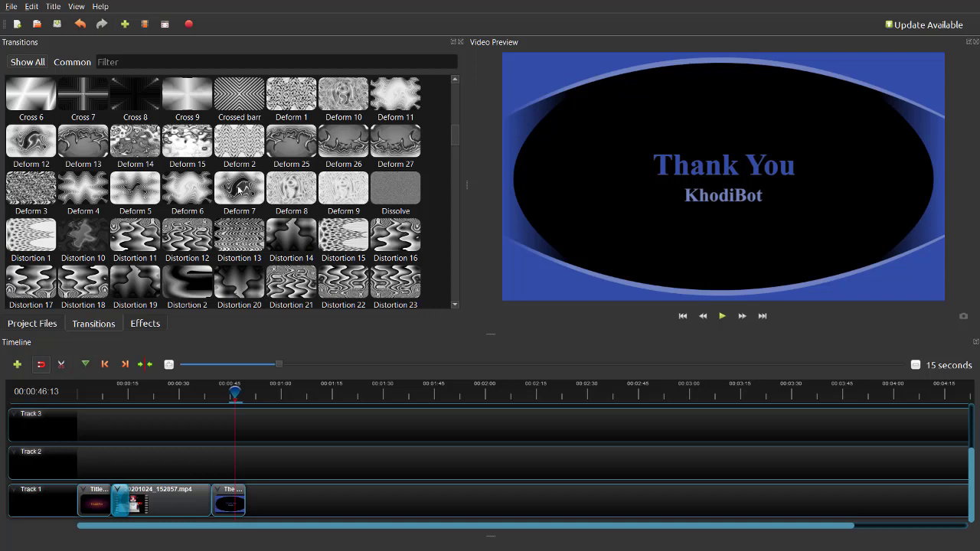
pyautogui.moveTo(239, 189); pyautogui.dragTo(229, 497)
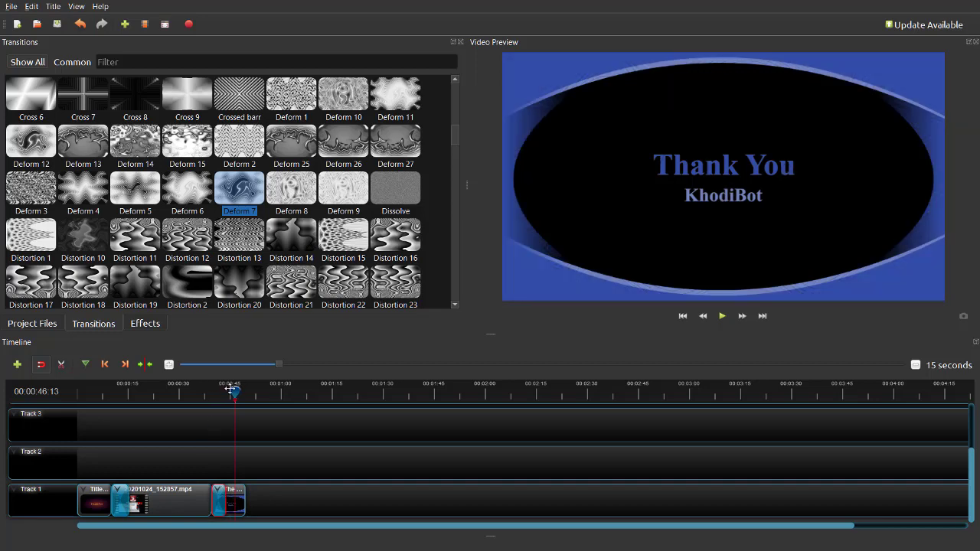